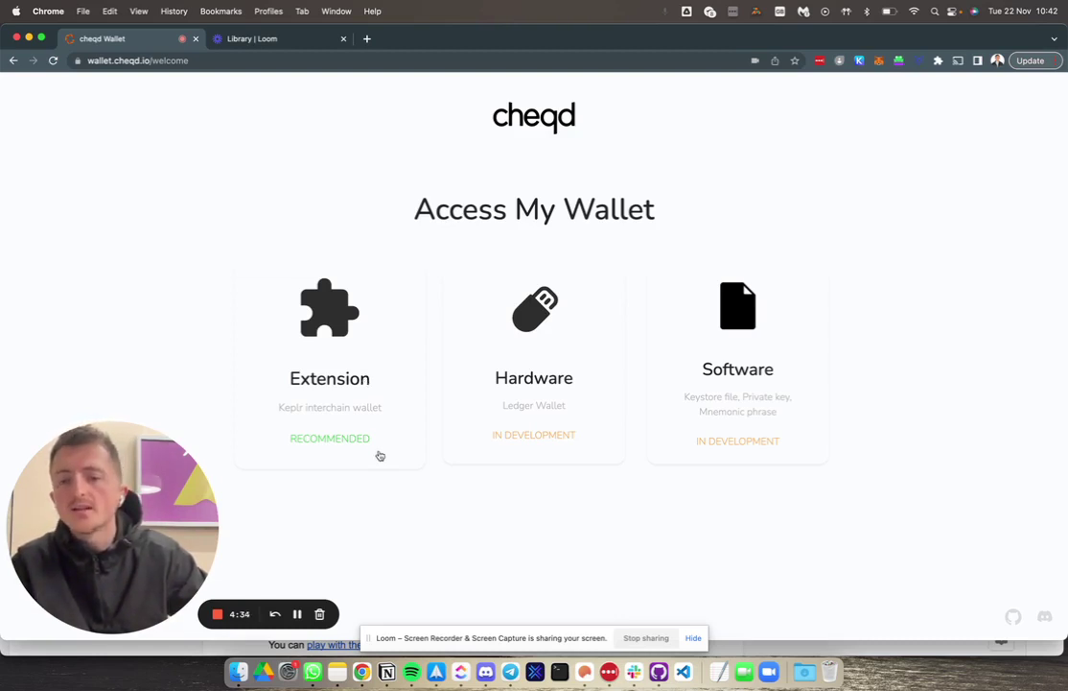
Step: Access the wallet through the Keplr extension
left_click(310, 374)
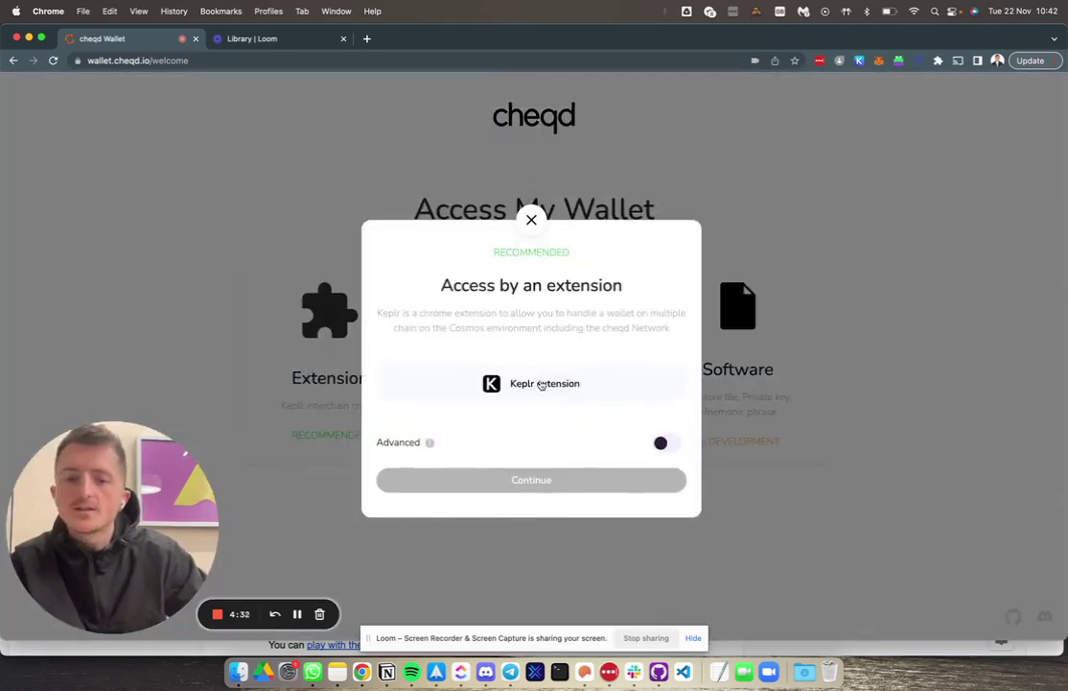
left_click(525, 381)
left_click(533, 480)
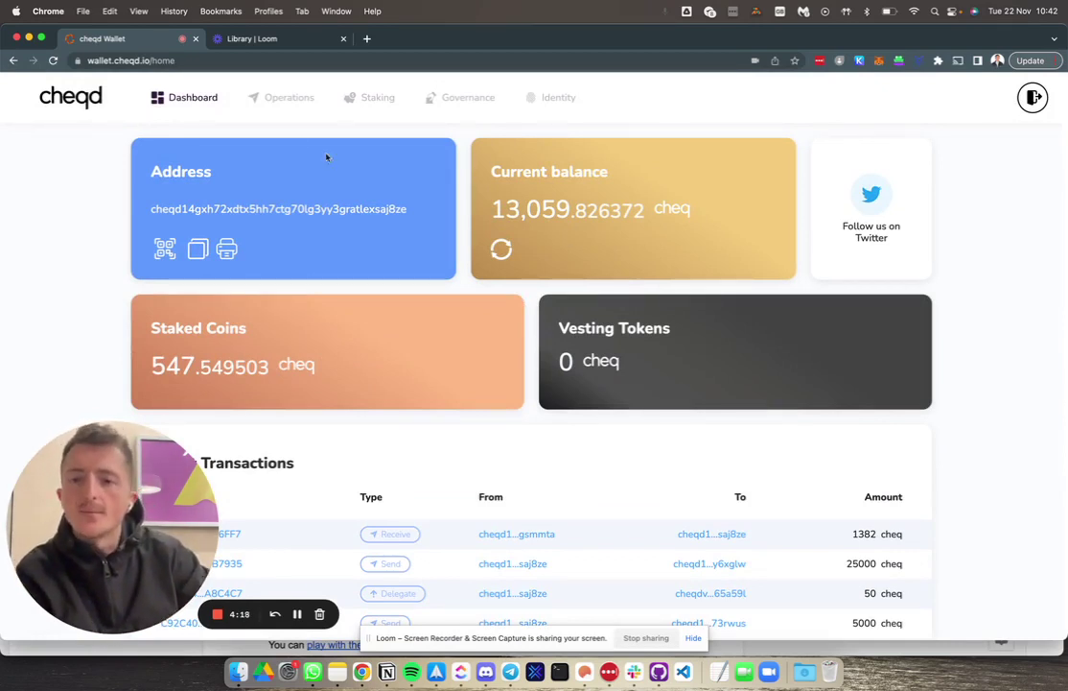
Step: Look through the Staking and Governance sections, reviewing both passed and active proposals
left_click(355, 98)
left_click(459, 100)
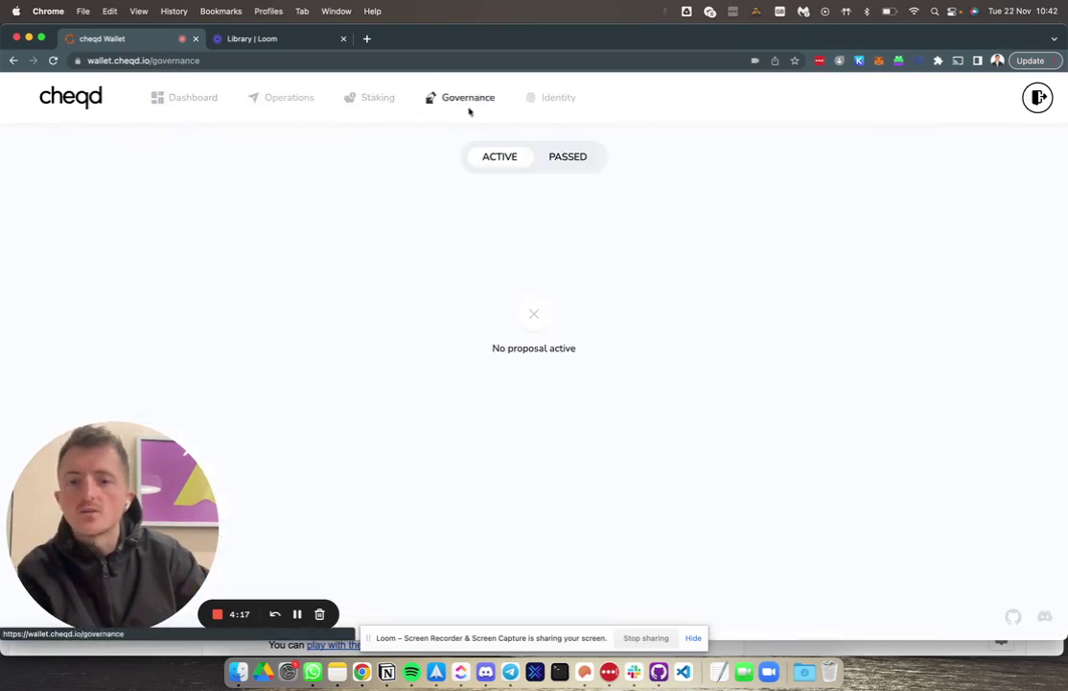
left_click(561, 155)
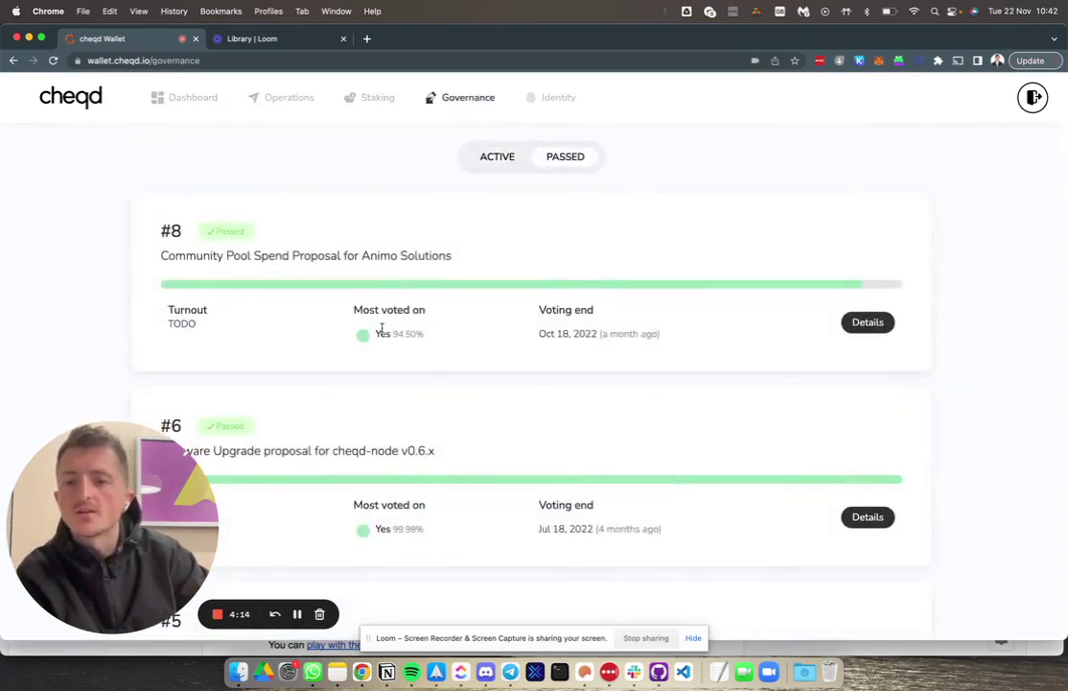
scroll(391, 349, "down", 3)
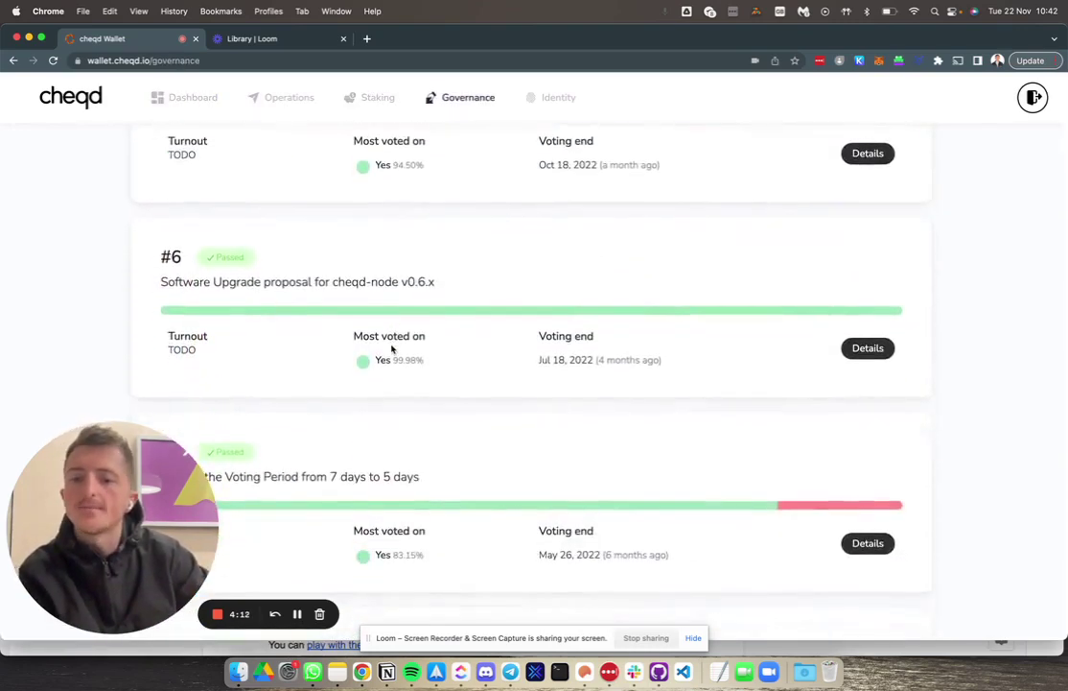
scroll(398, 335, "up", 3)
left_click(505, 153)
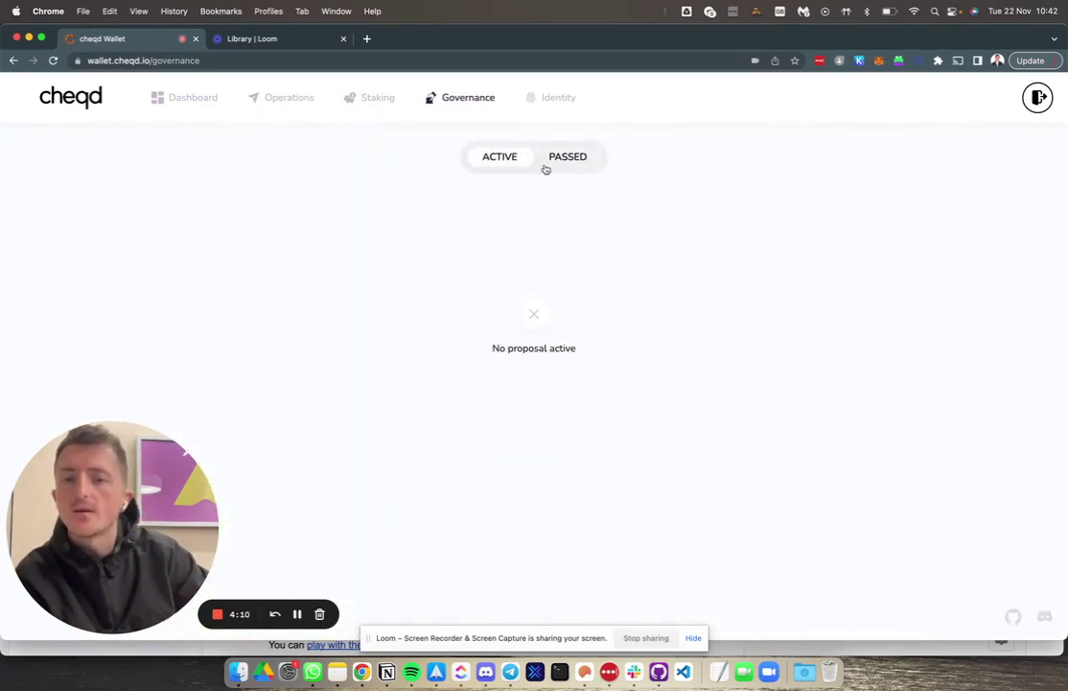
Step: Start unlocking the credentials in the Identity section and approve the login transaction with Keplr
left_click(558, 102)
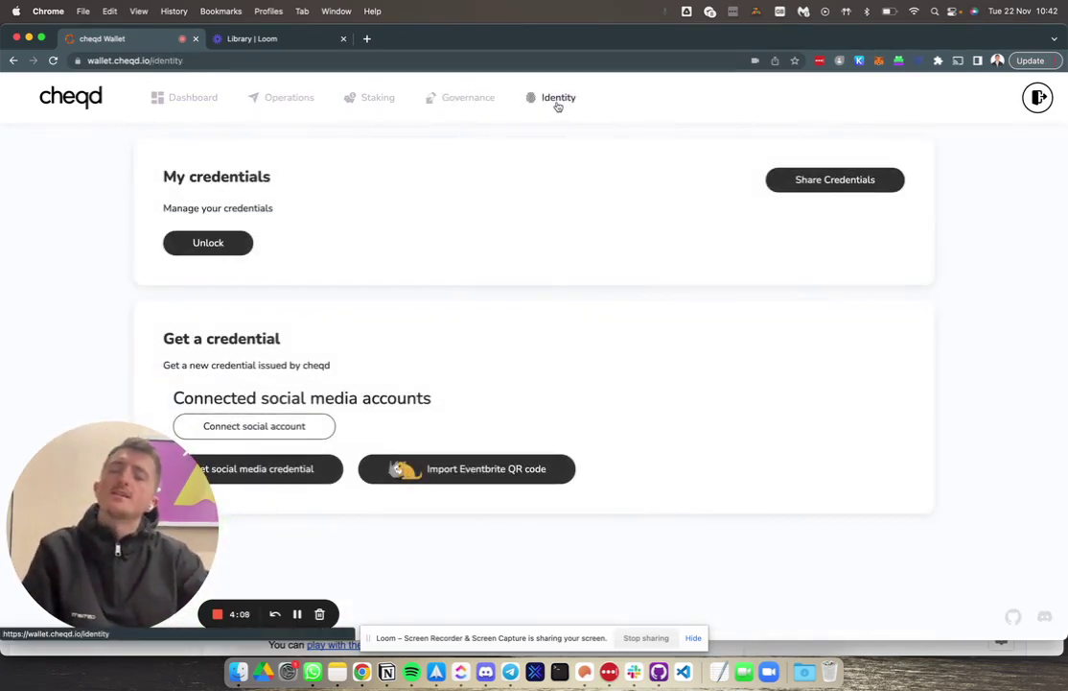
left_click_drag(122, 517, 813, 503)
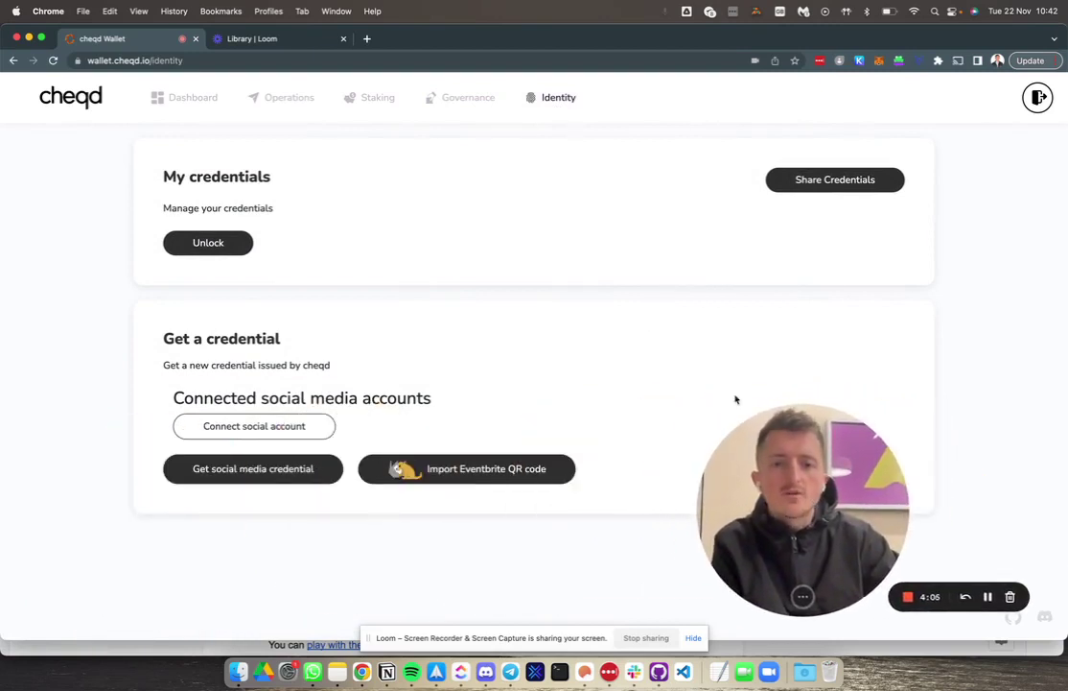
left_click(216, 245)
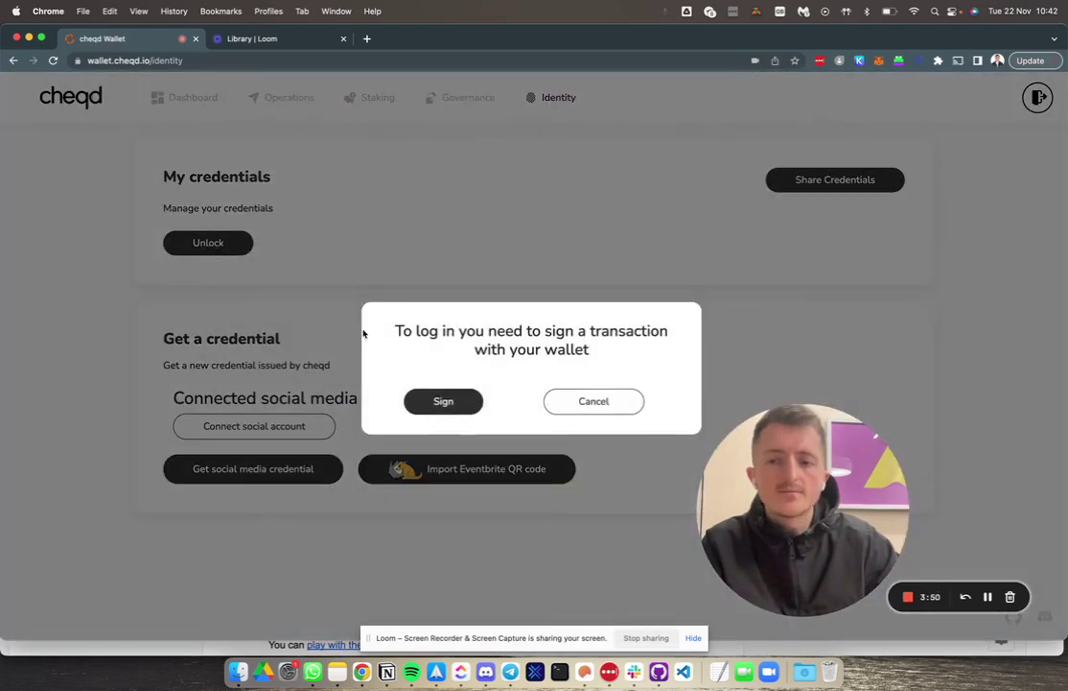
left_click(443, 402)
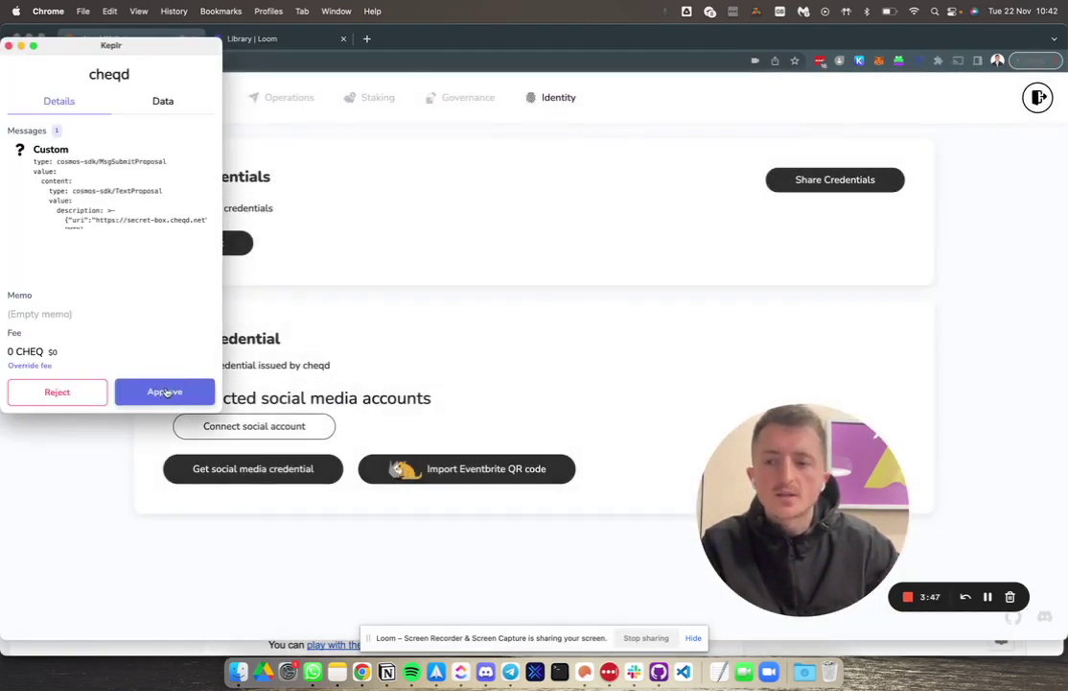
left_click(166, 392)
Step: Enter the credentials passphrase and confirm it
left_click(463, 365)
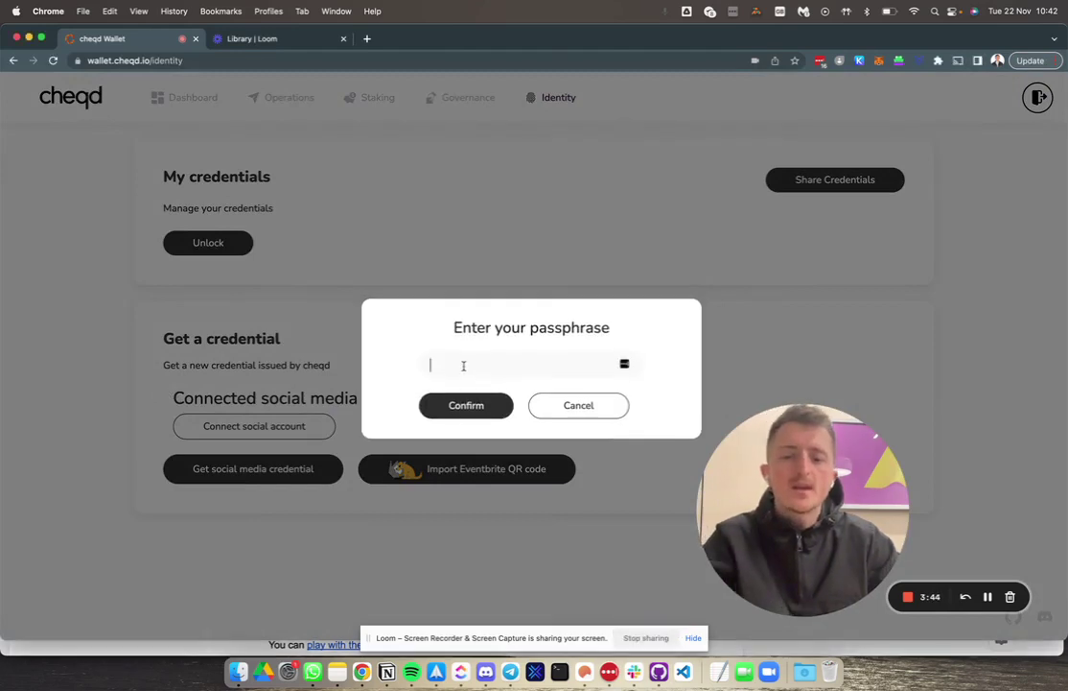
type("••••")
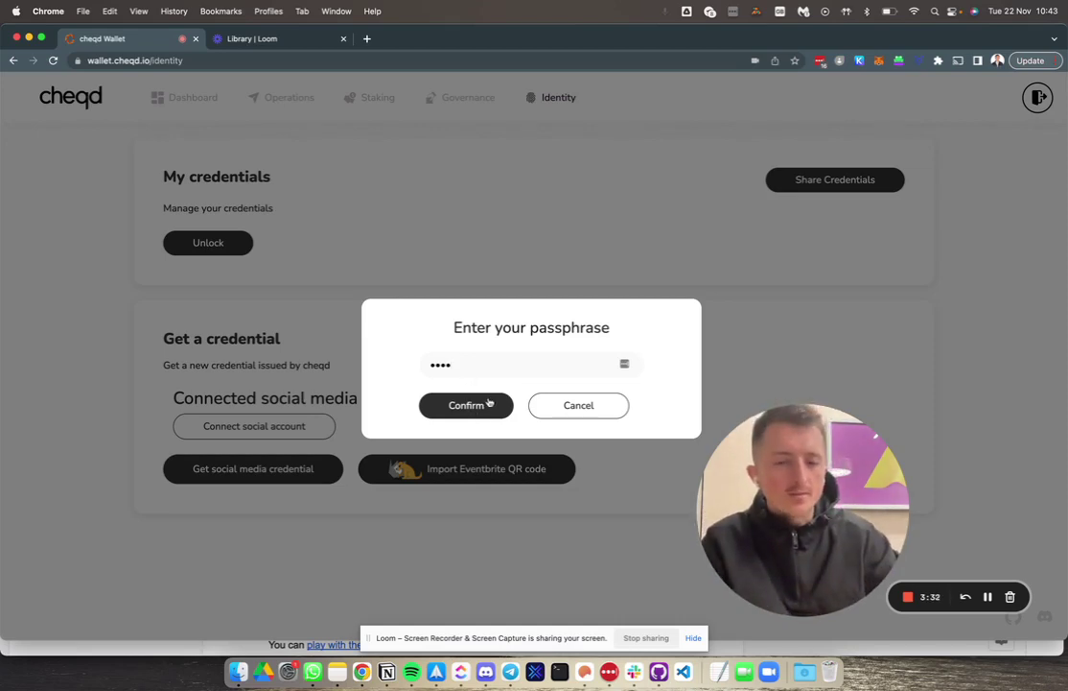
left_click(473, 407)
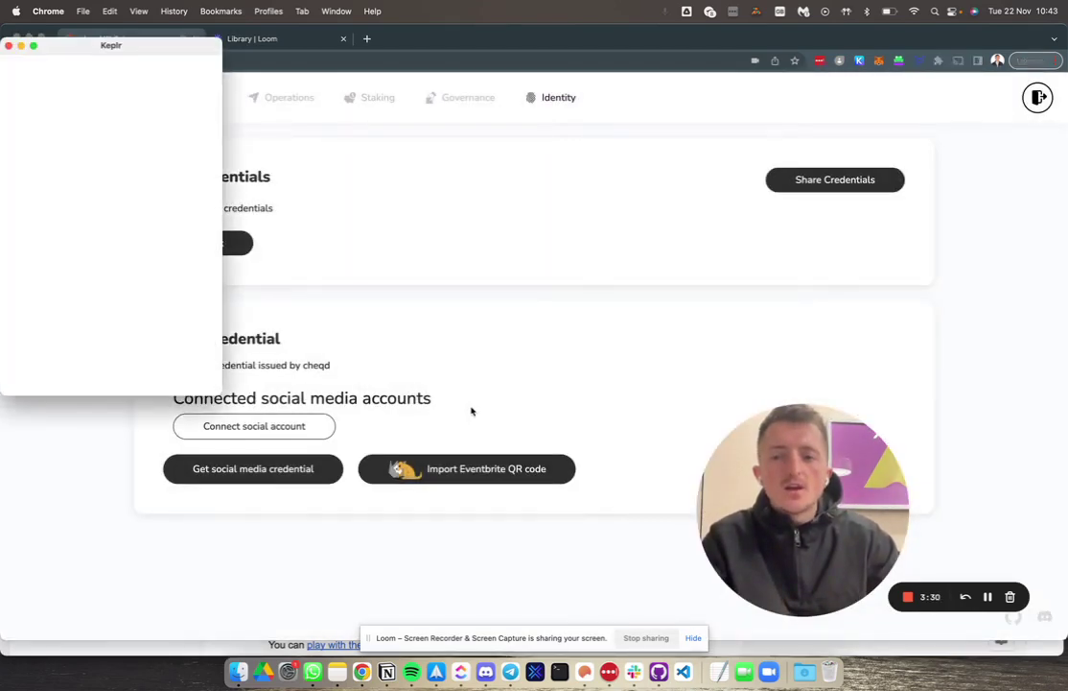
Step: Approve the repeated Keplr signing request and enter the passphrase again to unlock the credentials
left_click(165, 395)
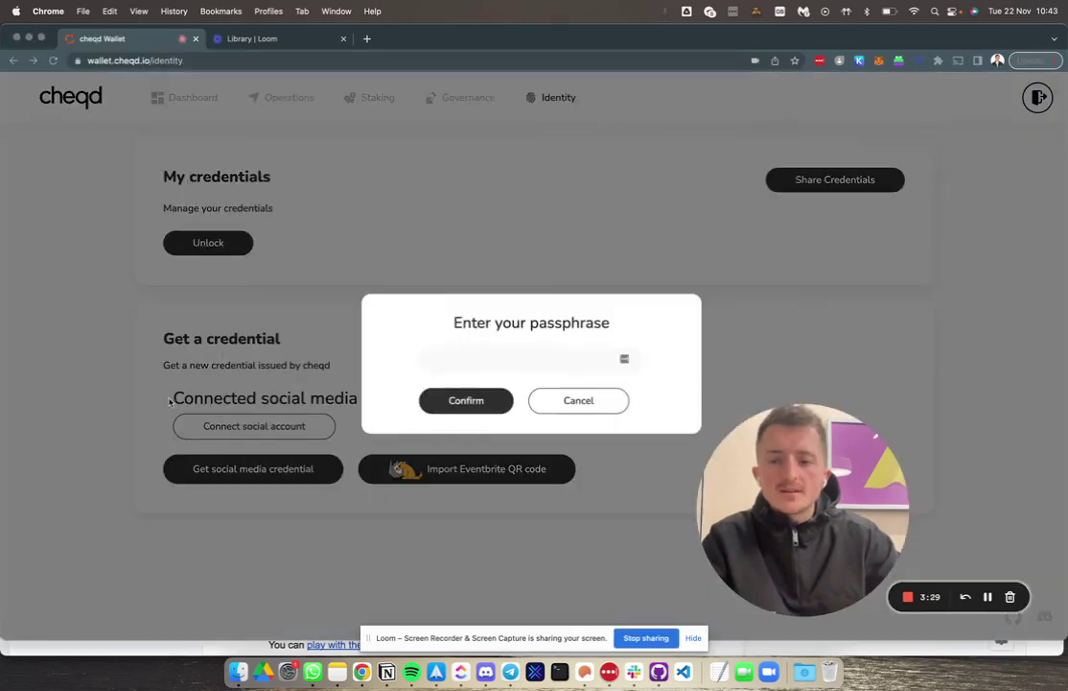
left_click(484, 364)
type("•••")
left_click(472, 406)
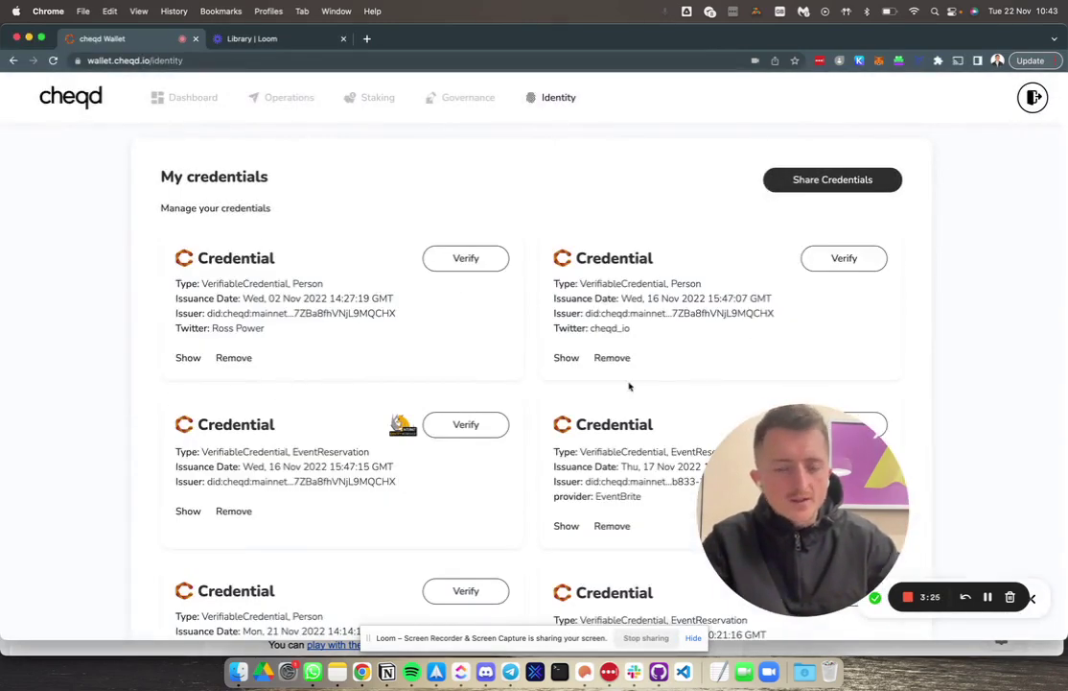
Step: Connect a Twitter account as the social media account for obtaining a credential
scroll(451, 383, "down", 1)
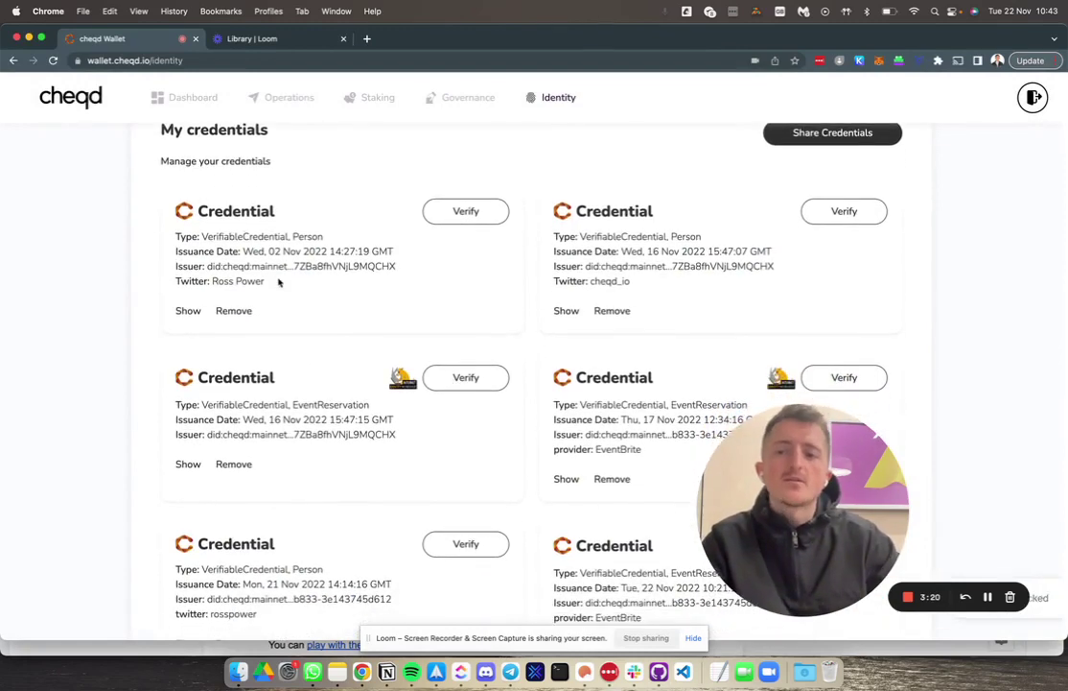
scroll(562, 348, "down", 7)
scroll(562, 347, "down", 4)
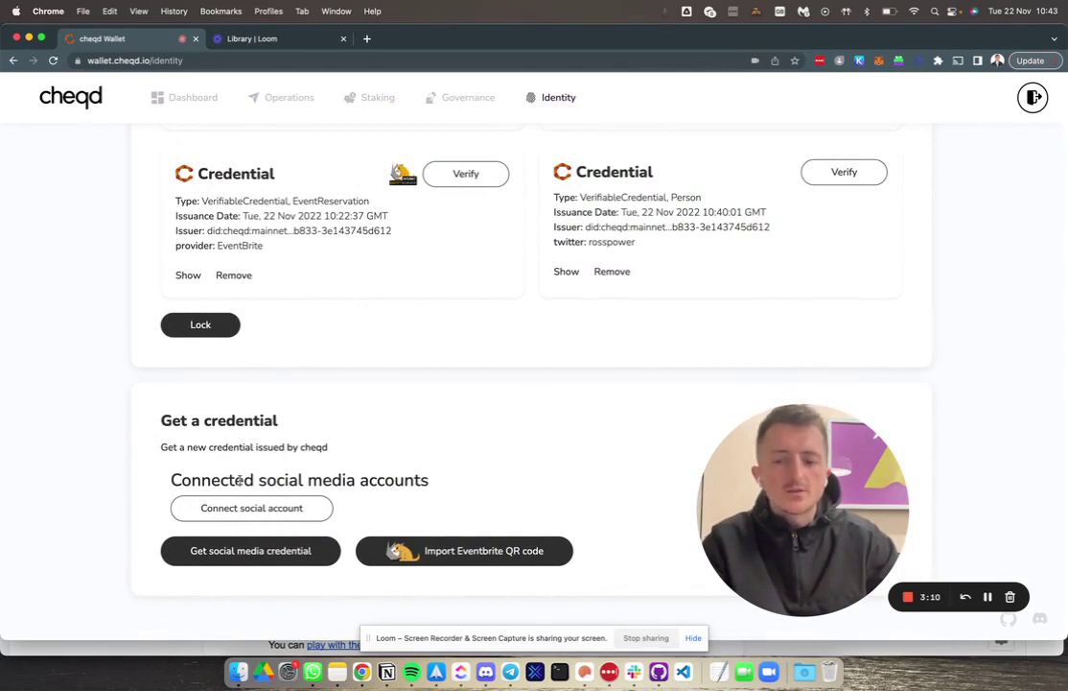
left_click(247, 508)
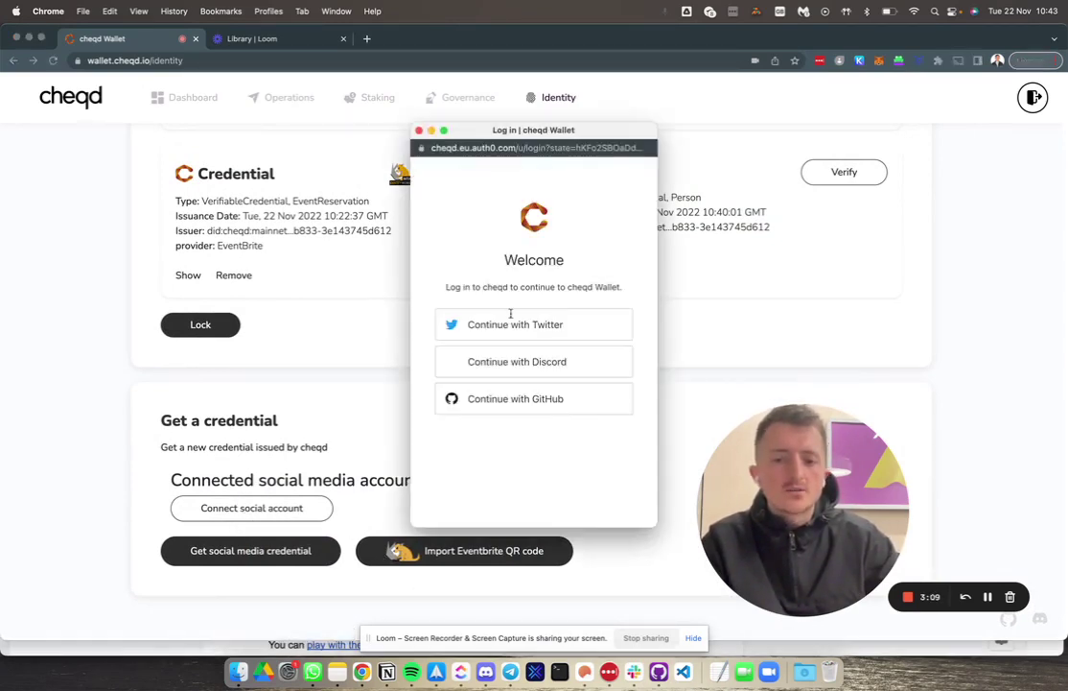
left_click(522, 327)
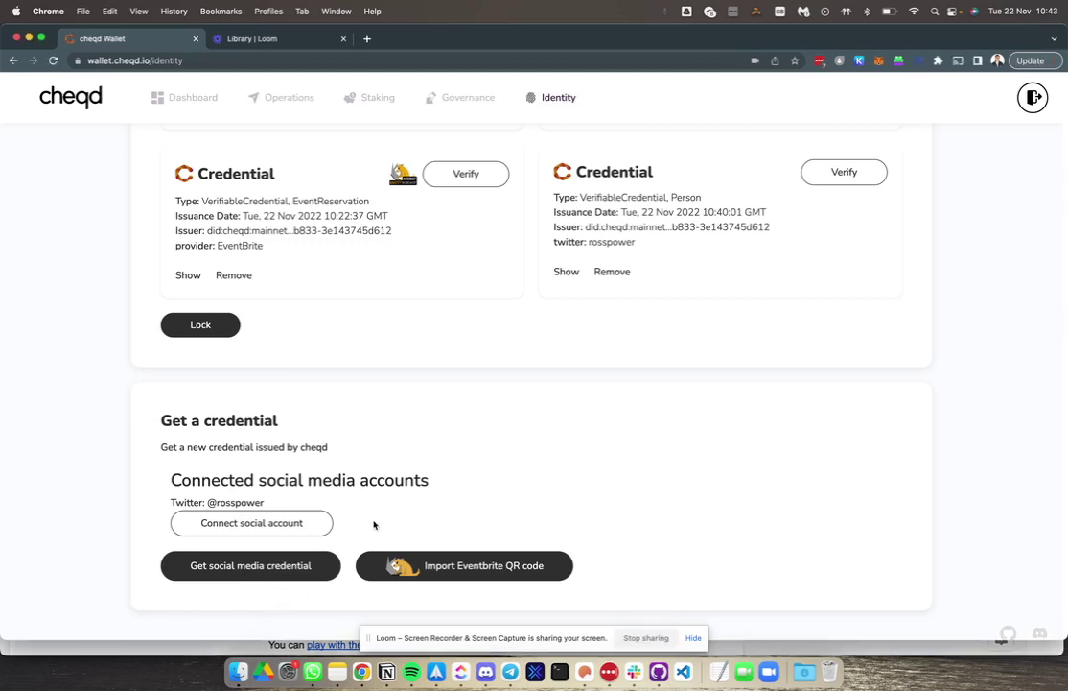
Step: Get a social media credential for the connected Twitter account and verify the newly issued credential
mouse_move(217, 506)
left_click_drag(207, 501, 265, 502)
scroll(254, 449, "up", 1)
scroll(265, 476, "up", 10)
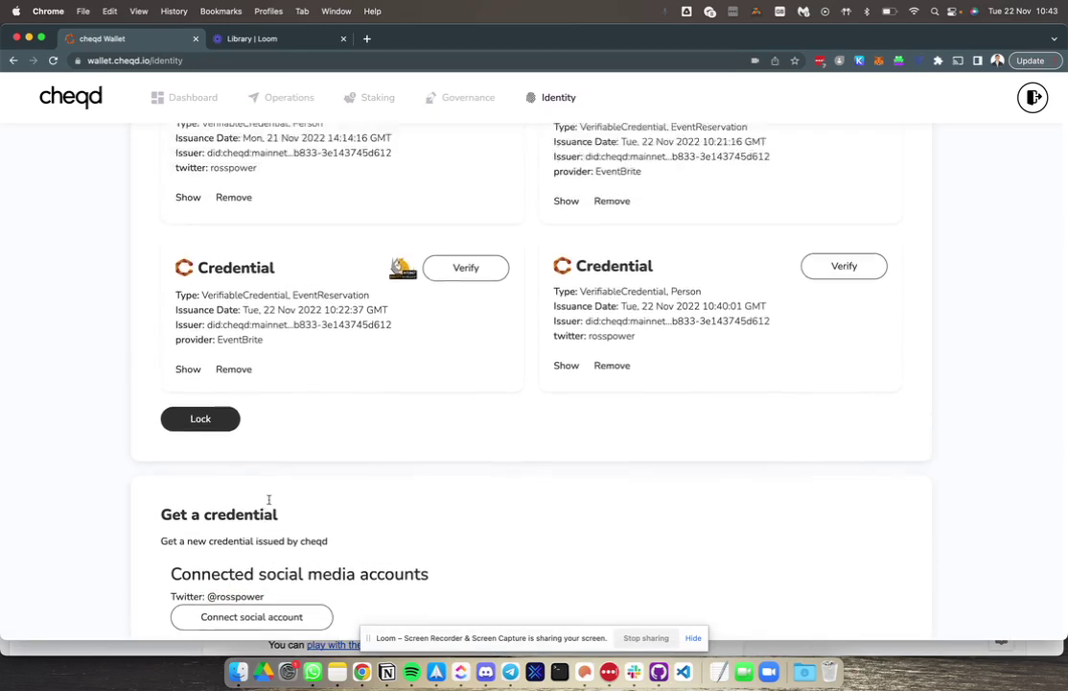
scroll(273, 502, "down", 10)
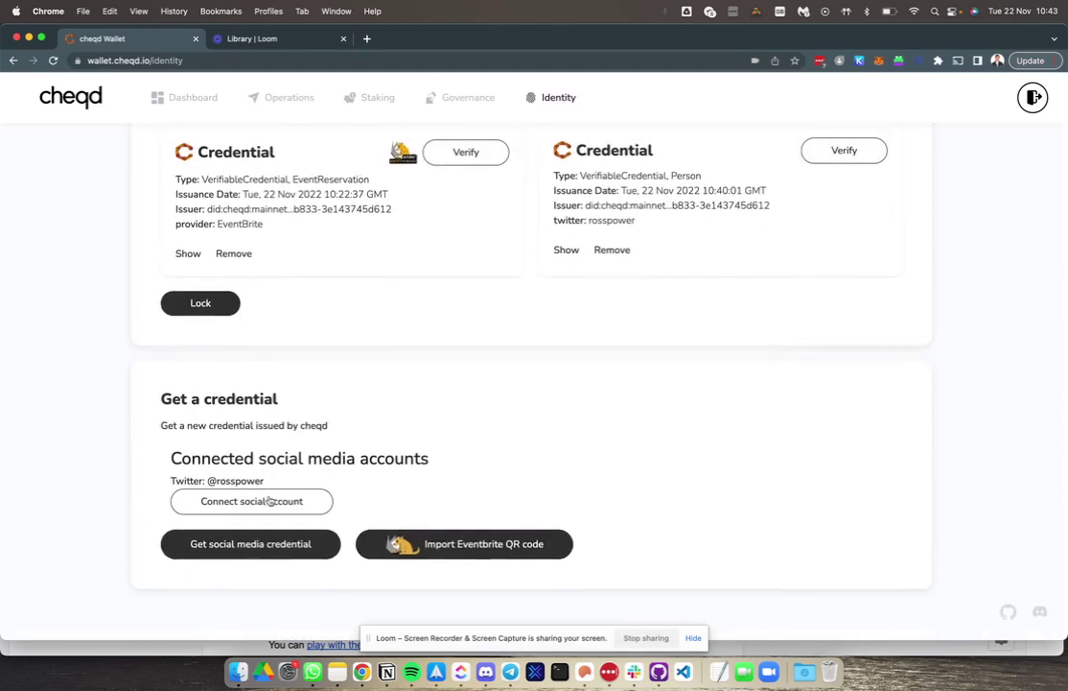
left_click(257, 551)
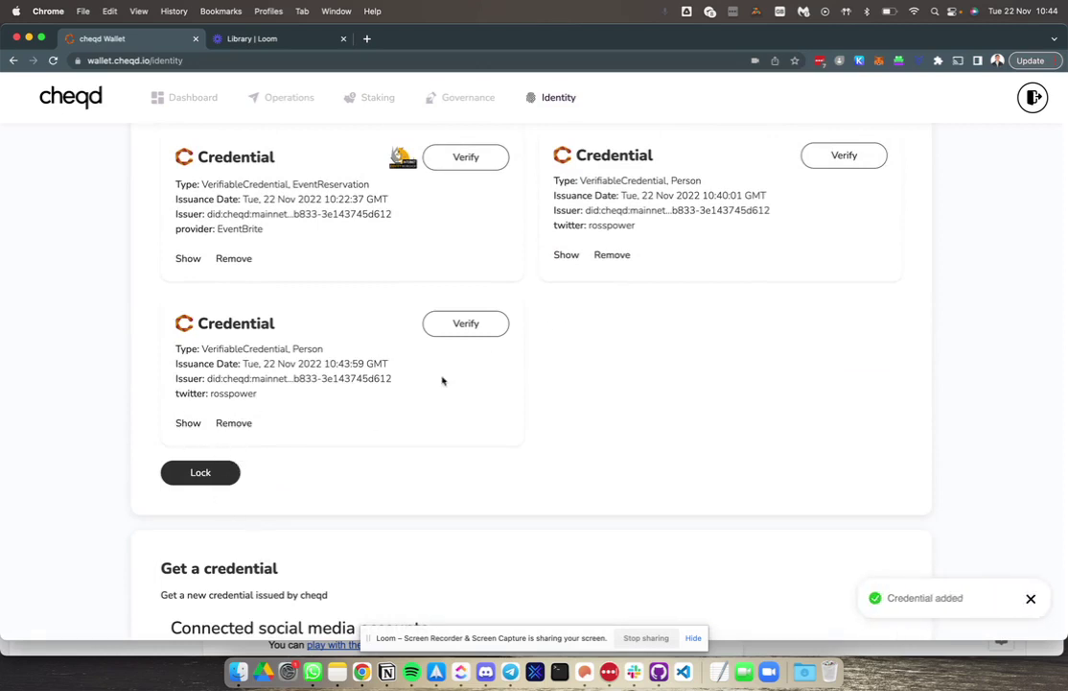
left_click(461, 326)
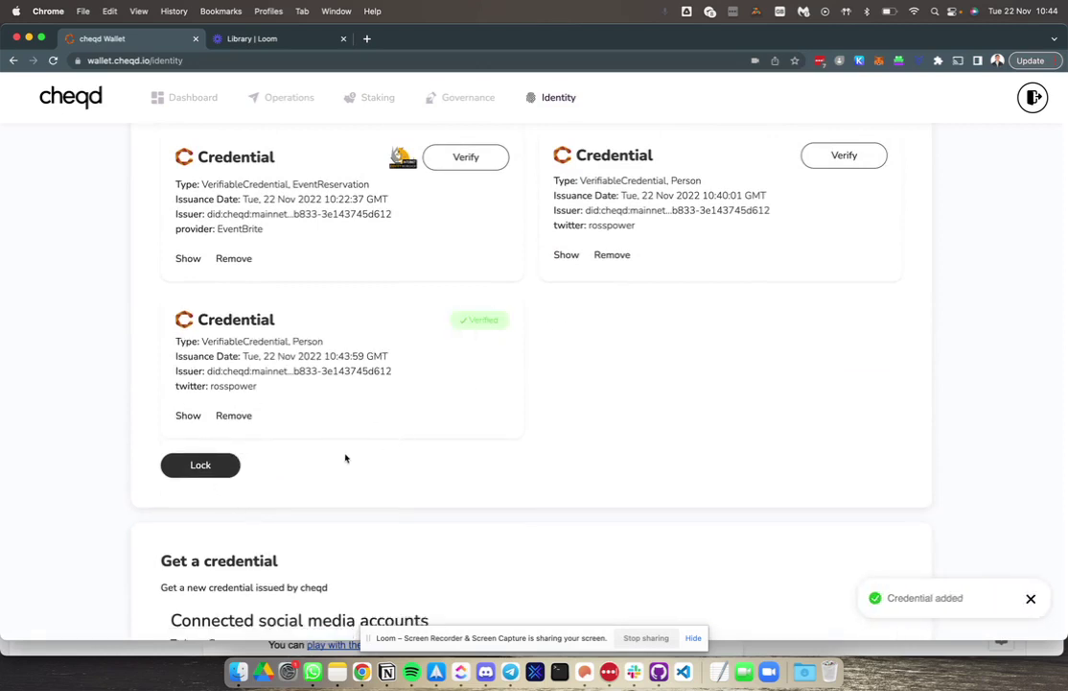
Step: Show the new Twitter credential's details and examine the context definitions linked from its VerifiableCredential and Person types
left_click(189, 417)
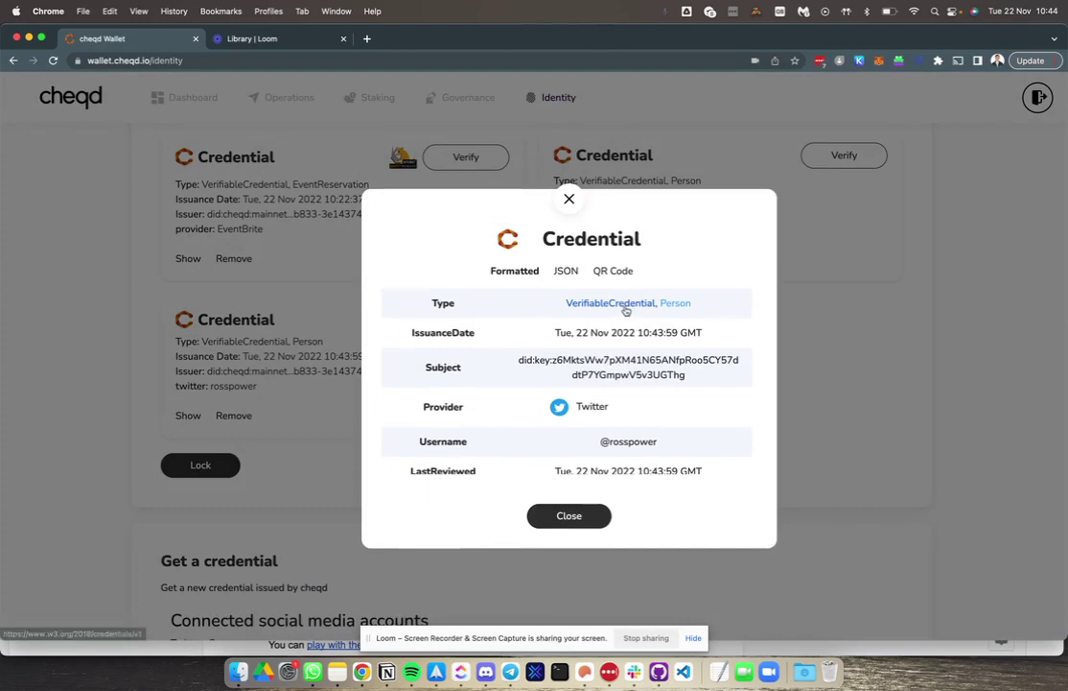
left_click(624, 306)
left_click(273, 42)
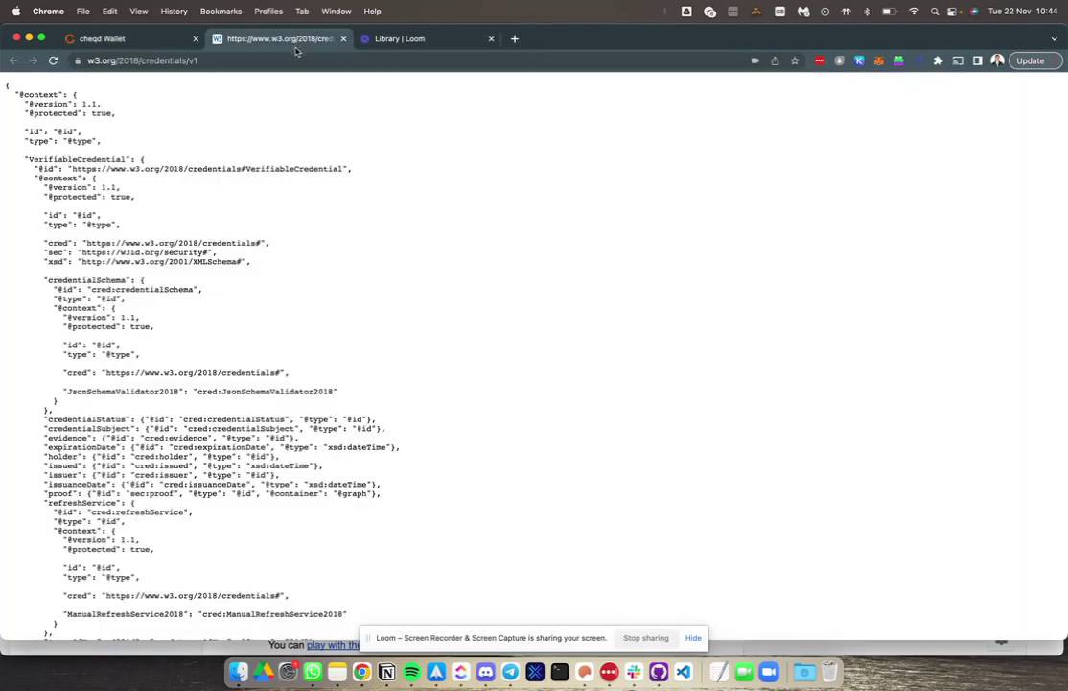
left_click(147, 44)
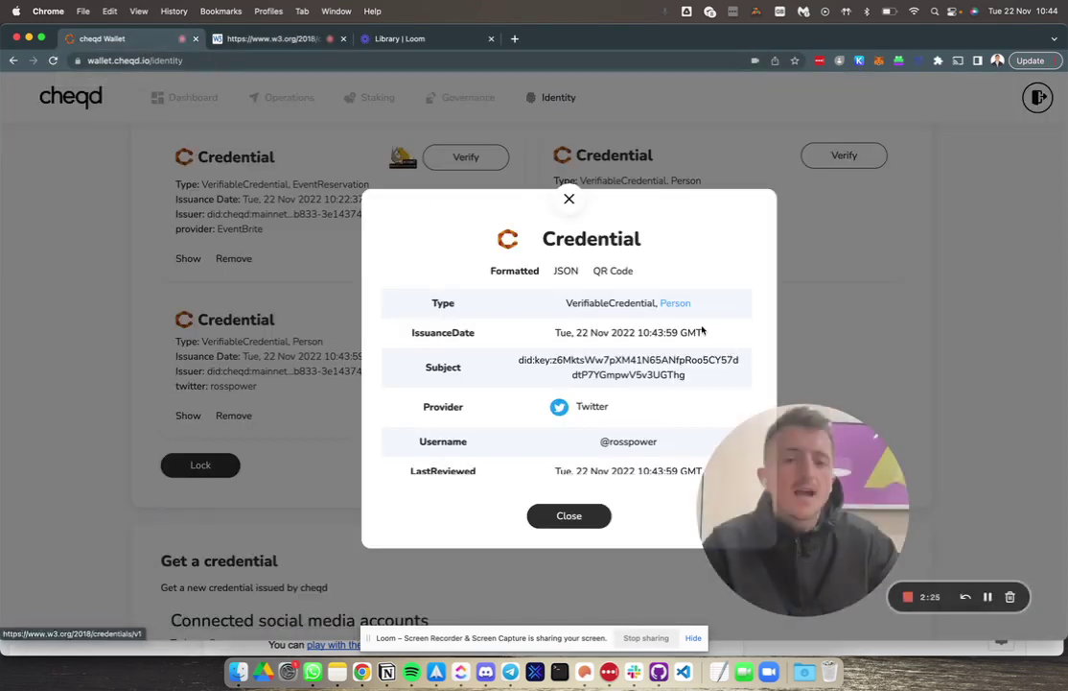
left_click(676, 304, "super")
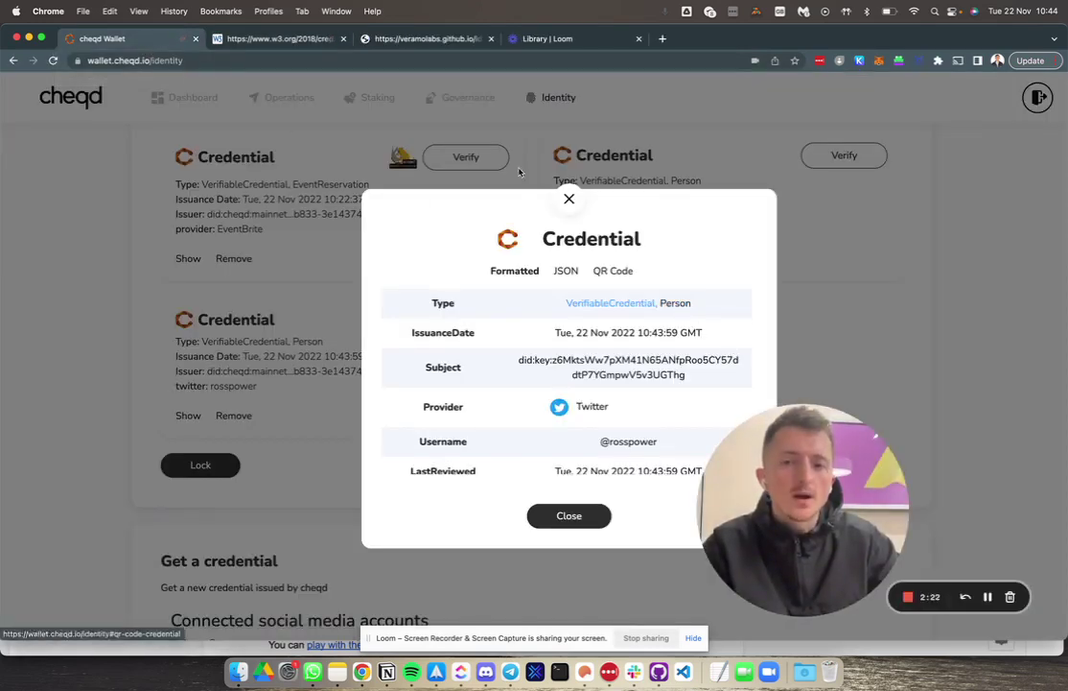
left_click(422, 42)
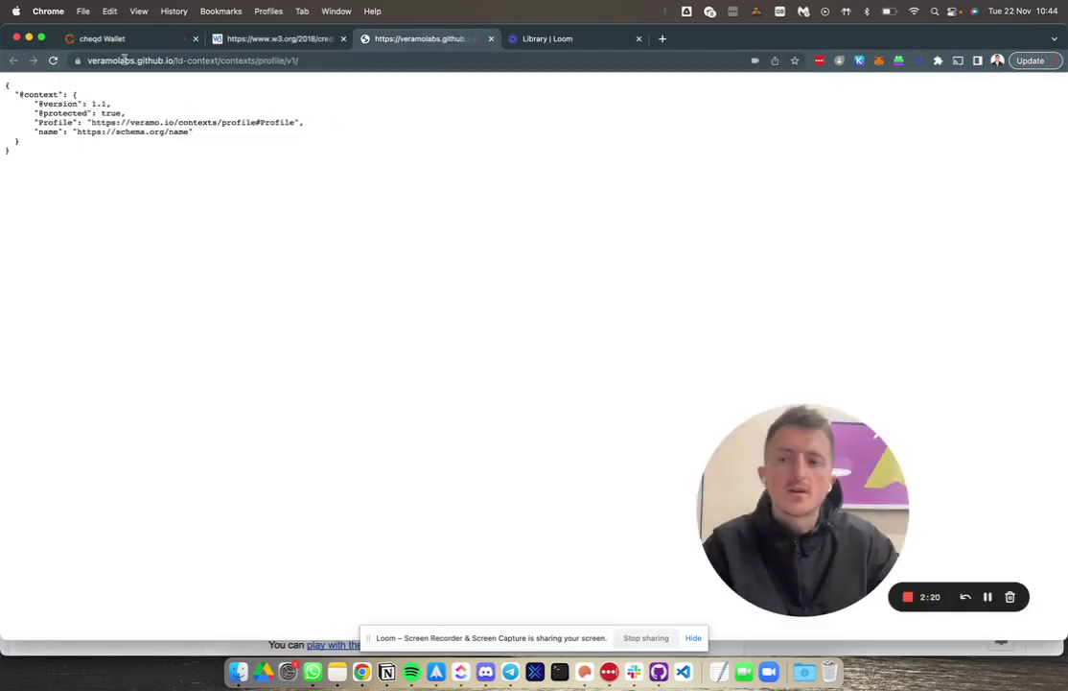
left_click(113, 40)
Step: Review the credential's provider, username and issuer details, and close the credential view
scroll(583, 355, "down", 2)
double_click(577, 347)
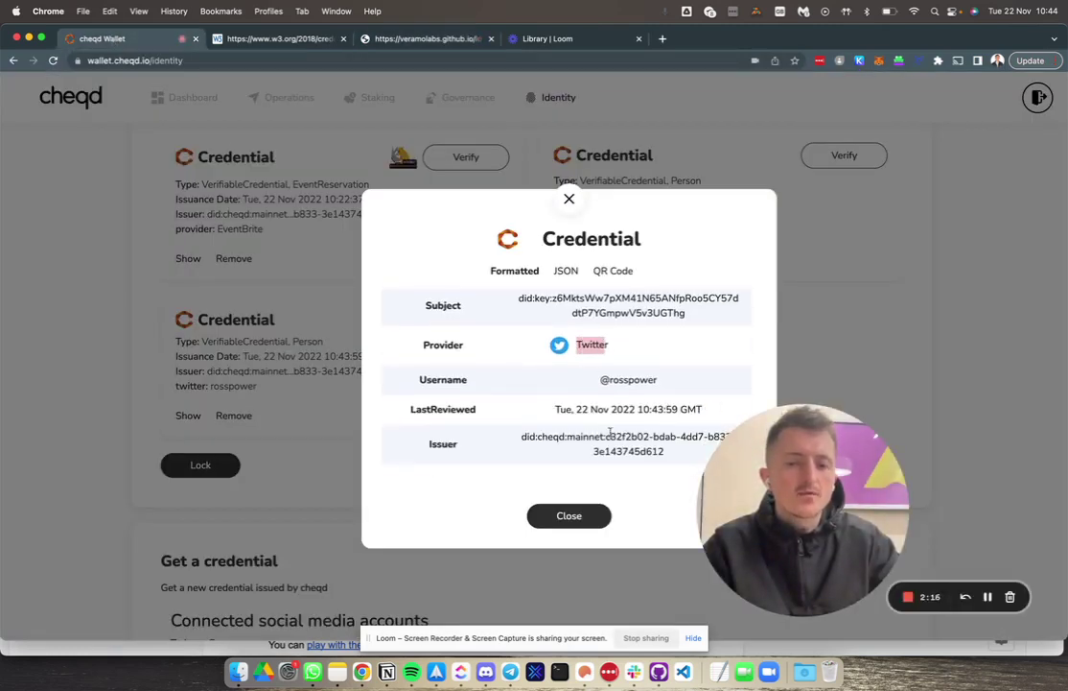
left_click(576, 519)
Step: Import the Eventbrite QR code from the Desktop file "IIW demo QR code" after previewing it
scroll(523, 518, "down", 3)
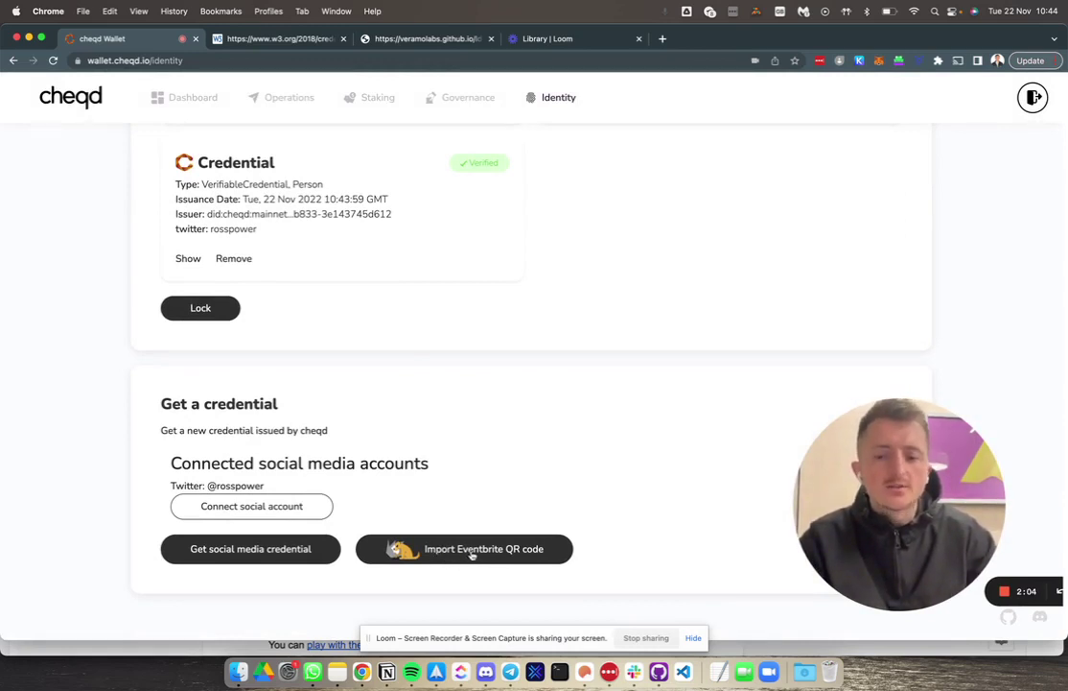
left_click(471, 554)
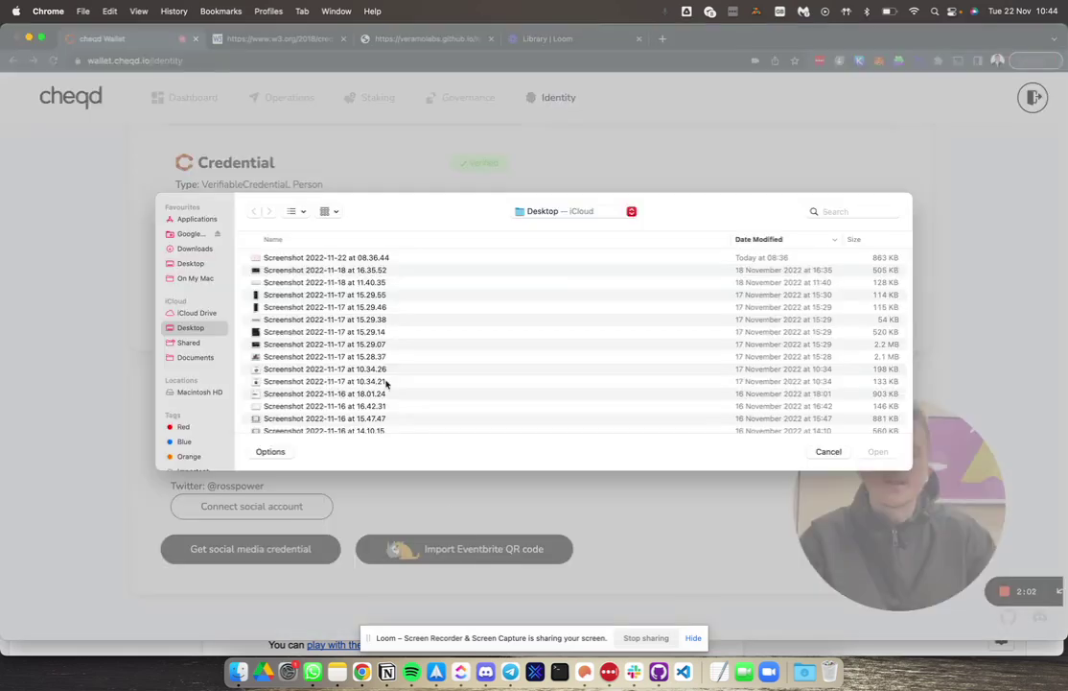
scroll(384, 379, "down", 5)
left_click(295, 396)
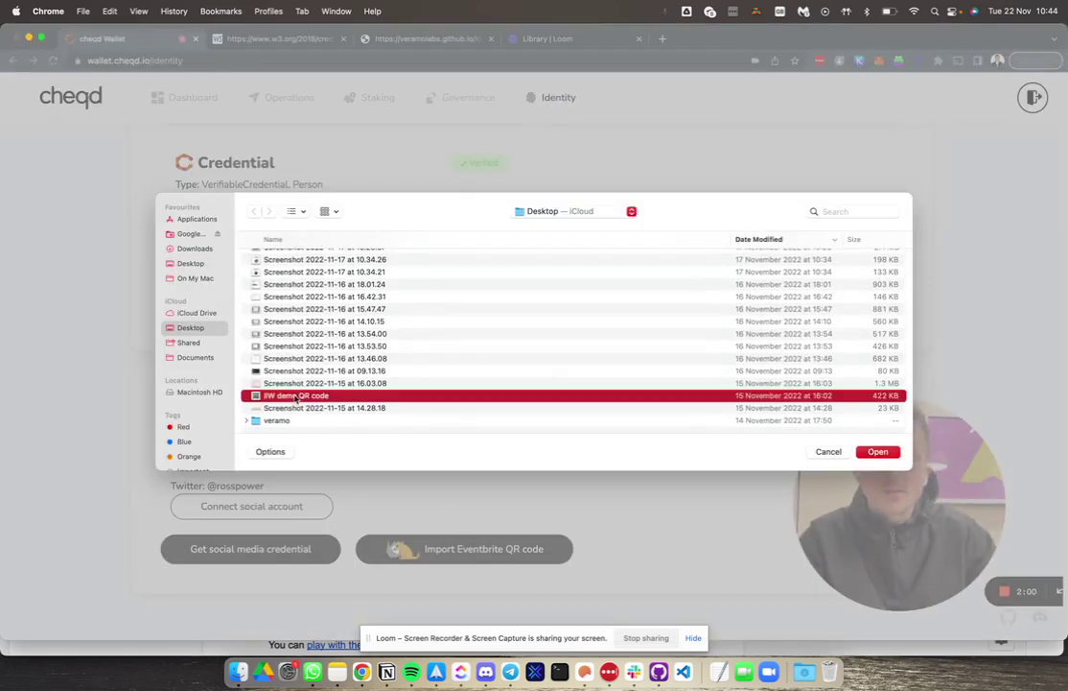
key("space")
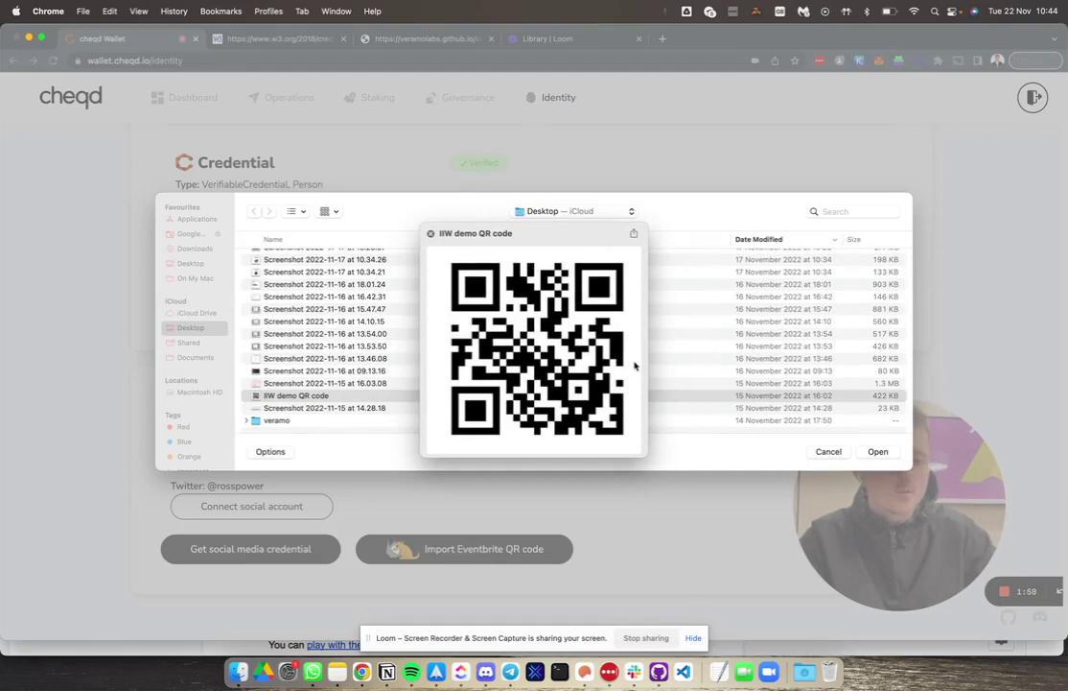
key("space")
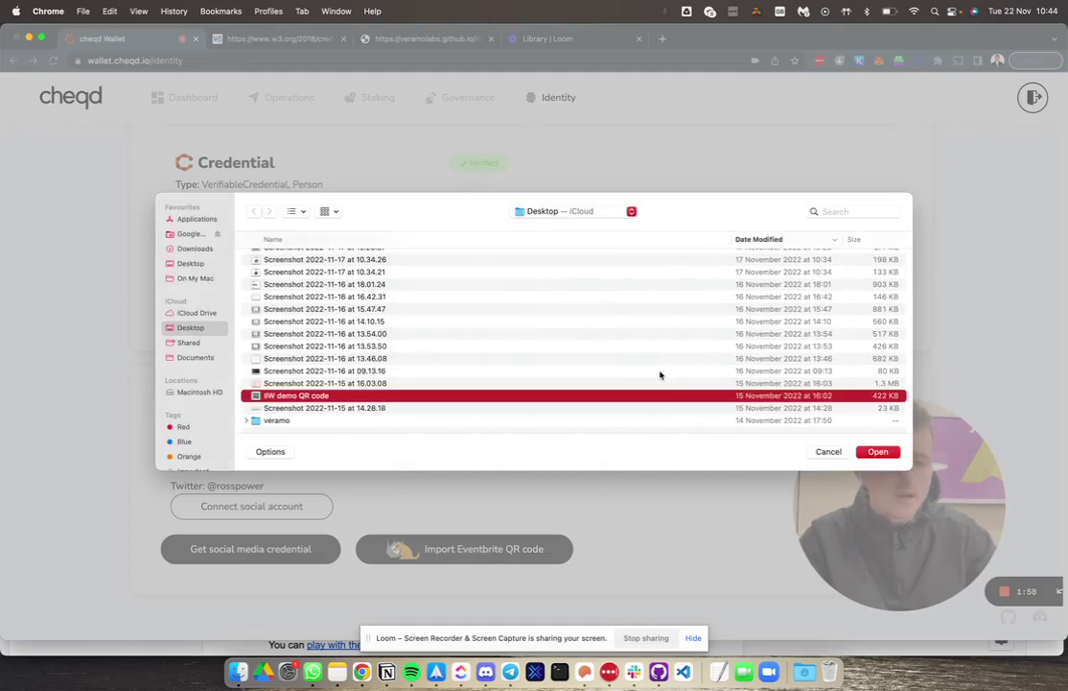
left_click(878, 452)
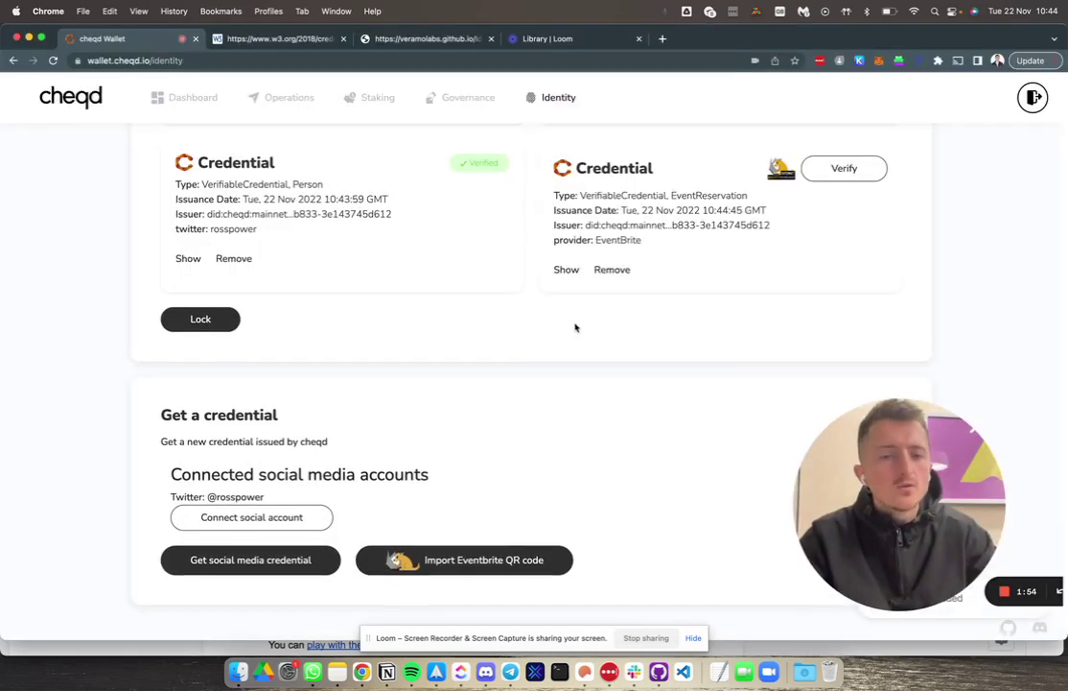
Step: Show the newly imported Eventbrite credential's details and examine its type, subject and reservation ID
scroll(575, 327, "up", 1)
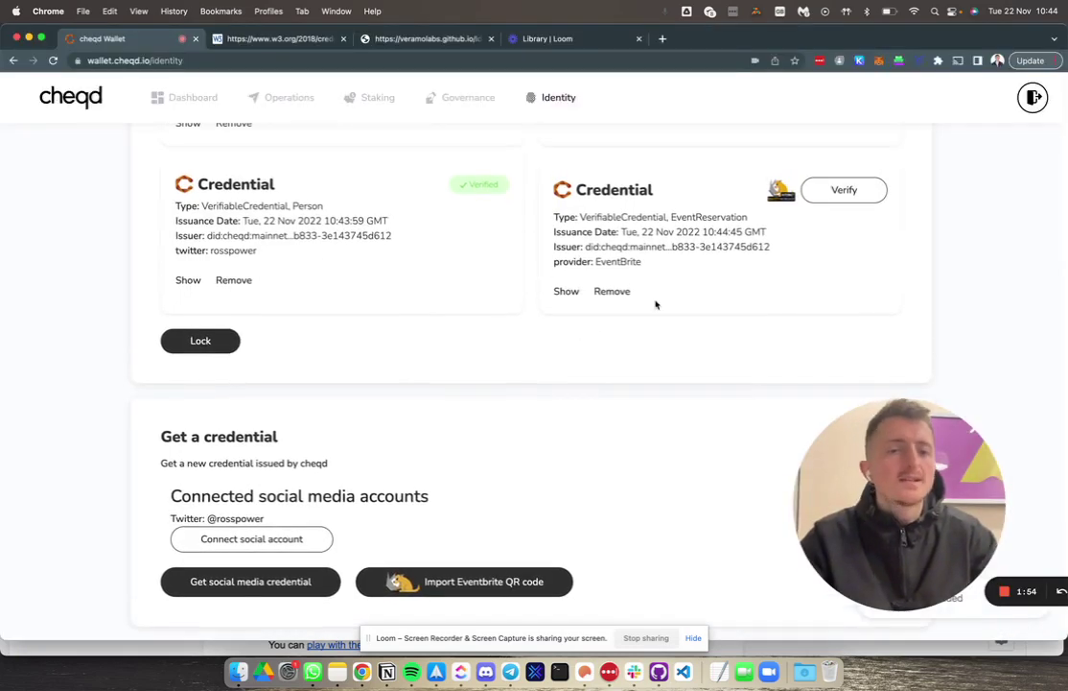
left_click(567, 292)
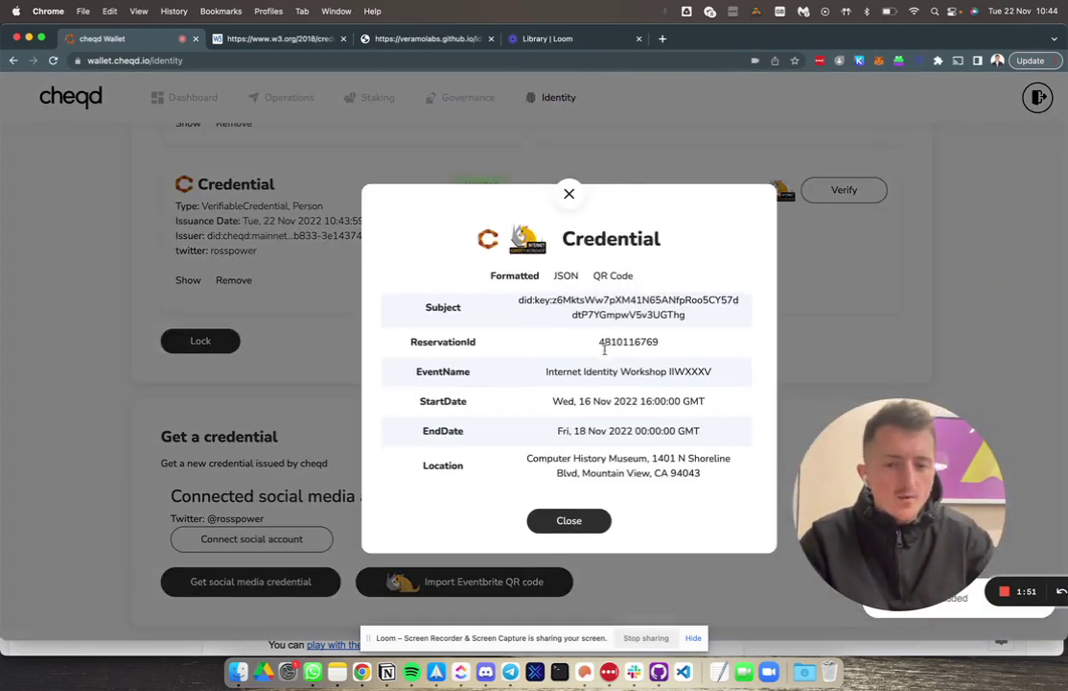
scroll(605, 351, "up", 3)
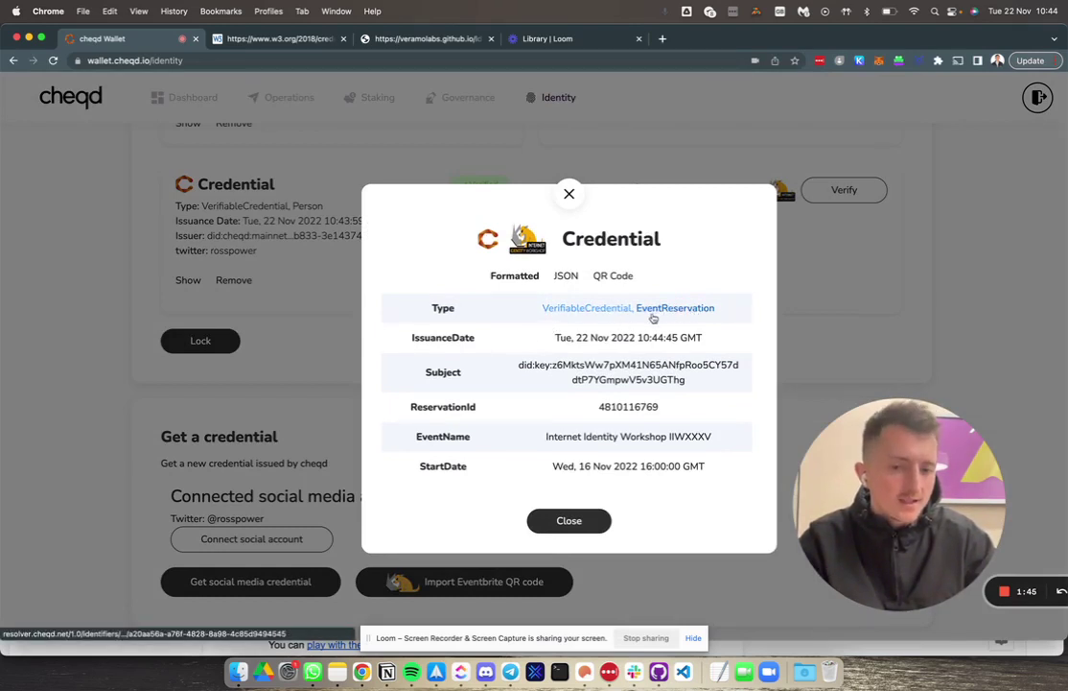
scroll(621, 391, "down", 1)
scroll(564, 419, "down", 1)
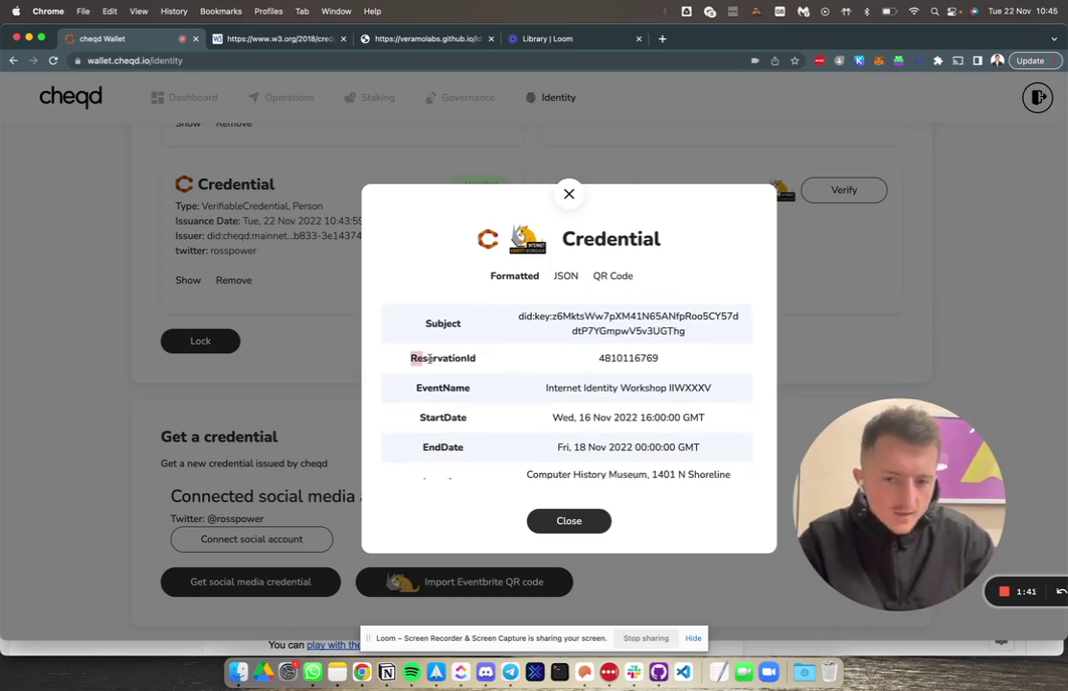
left_click_drag(439, 358, 660, 359)
double_click(616, 358)
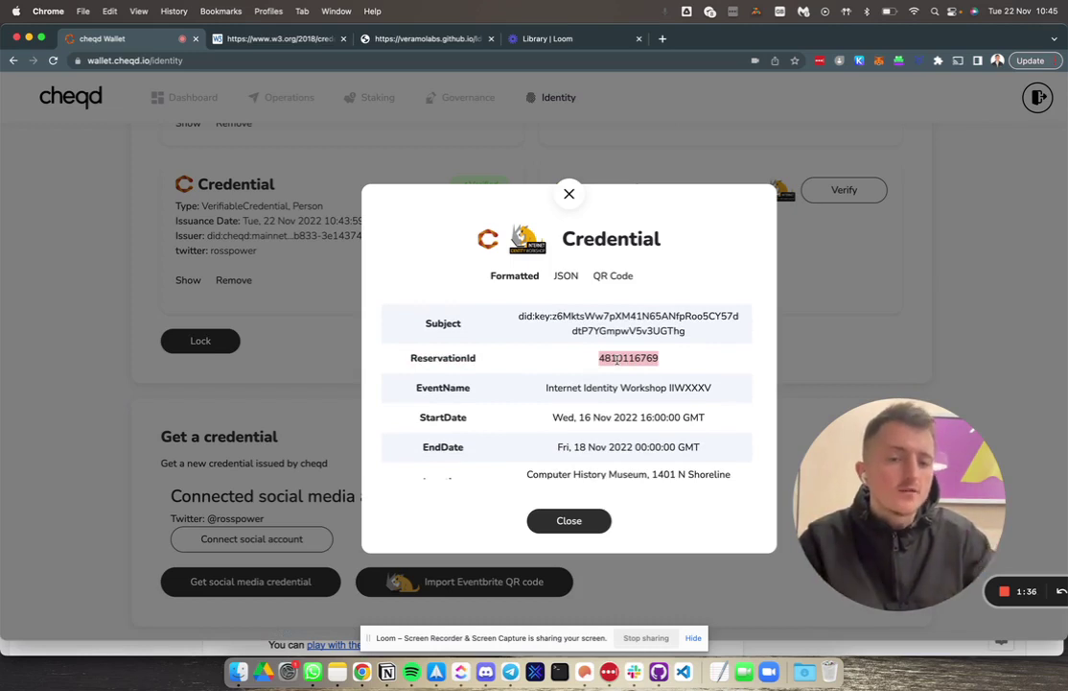
Step: Review the Eventbrite credential's event dates, location, issuer and provider, and close the credential view
scroll(575, 384, "down", 3)
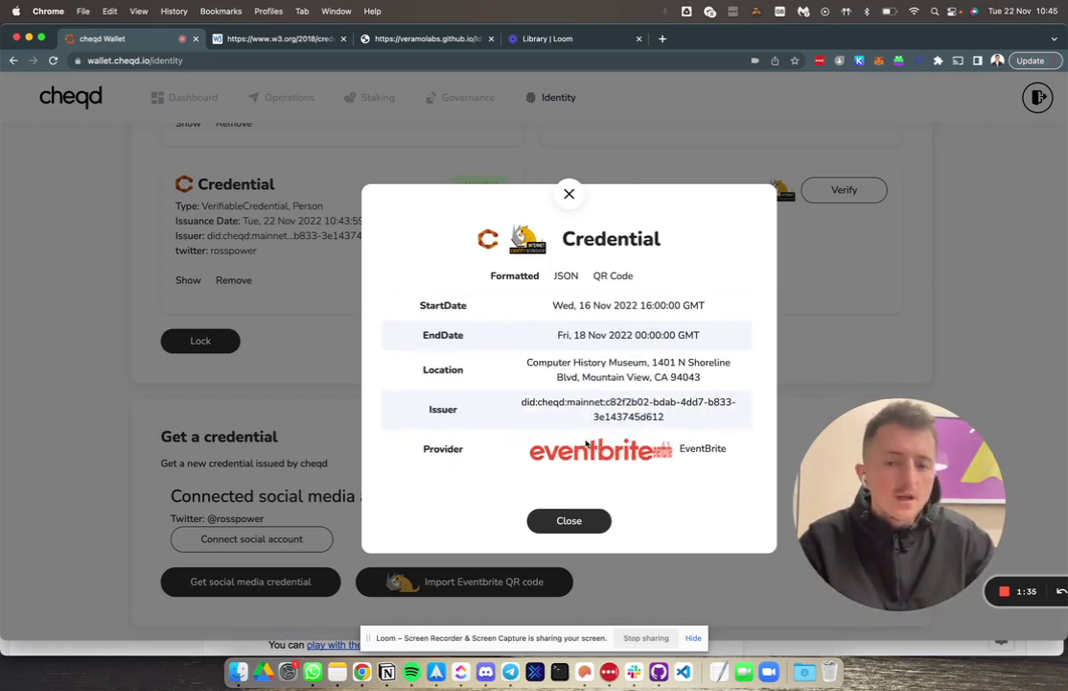
scroll(485, 379, "down", 1)
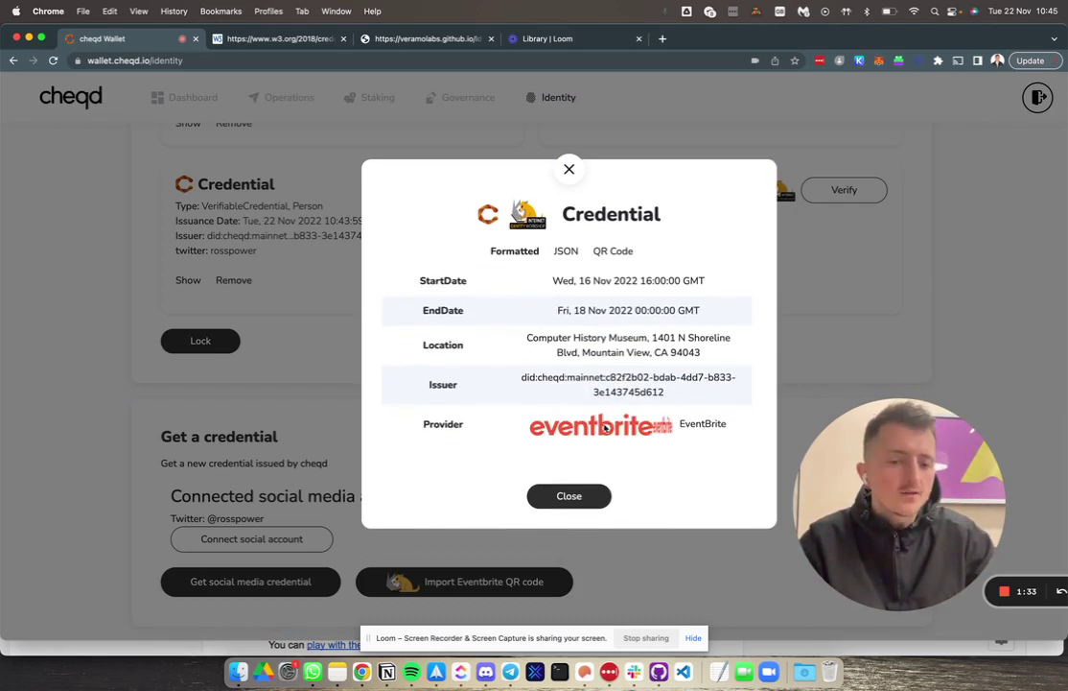
scroll(641, 342, "up", 4)
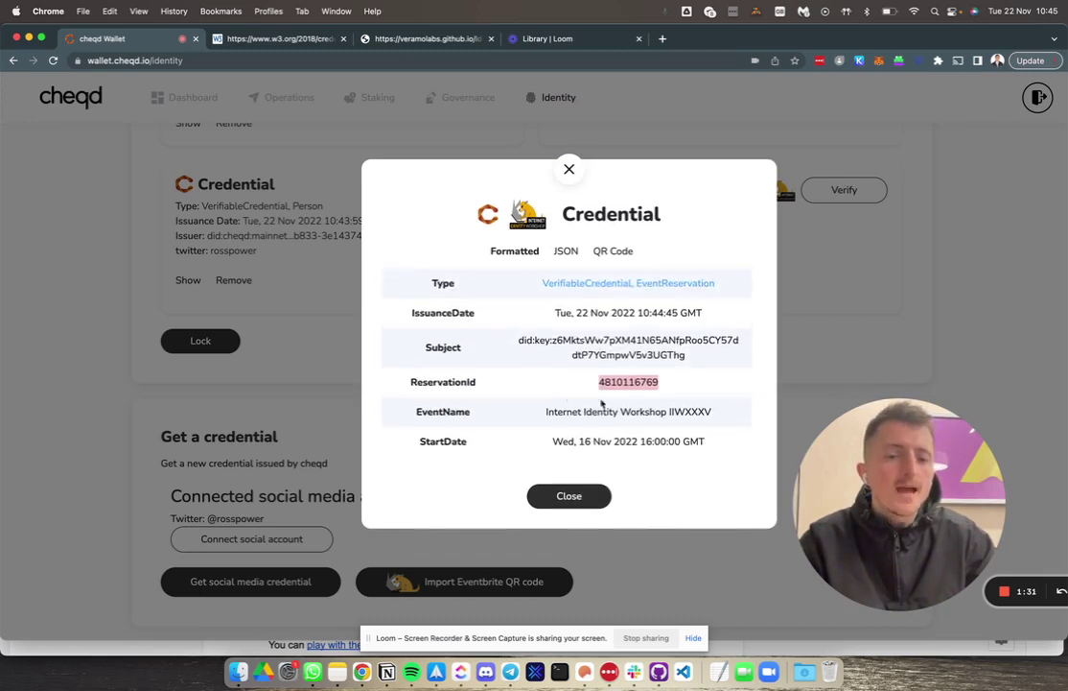
scroll(640, 343, "down", 4)
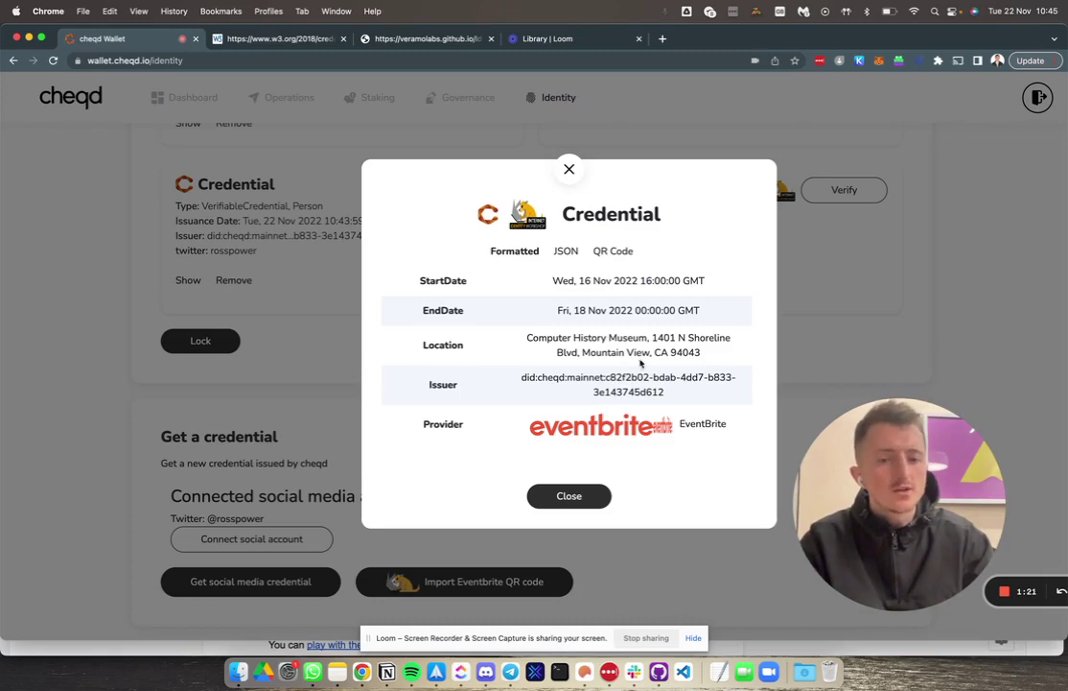
left_click(569, 168)
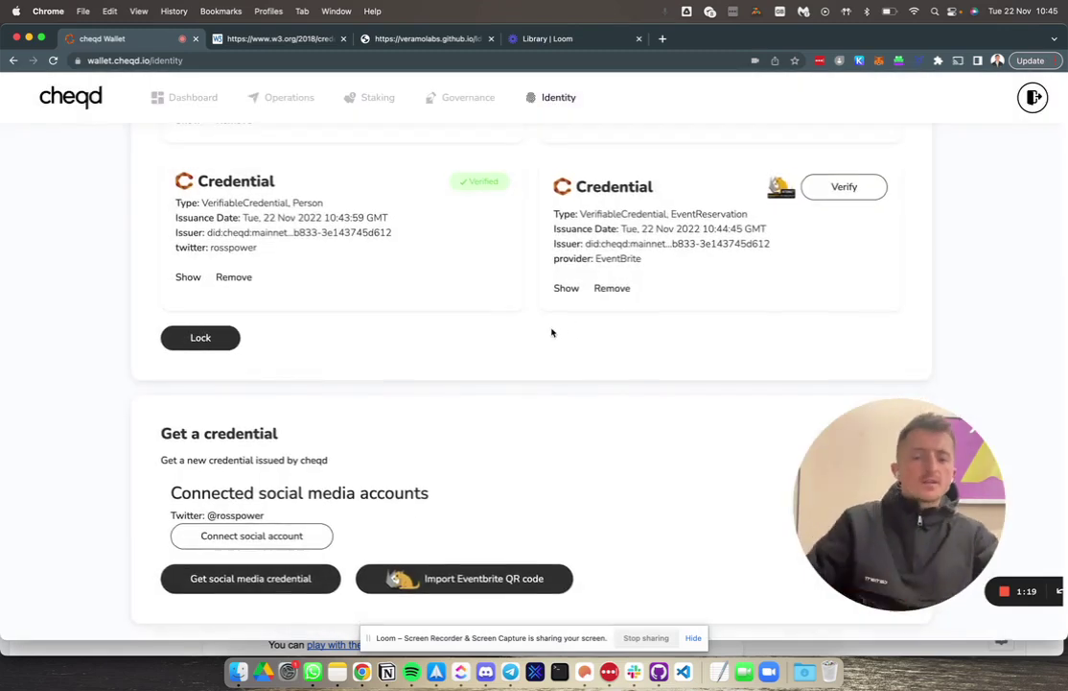
Step: Create a presentation for sharing from the newest Twitter Person credential and the newest Eventbrite EventReservation credential
scroll(565, 303, "up", 5)
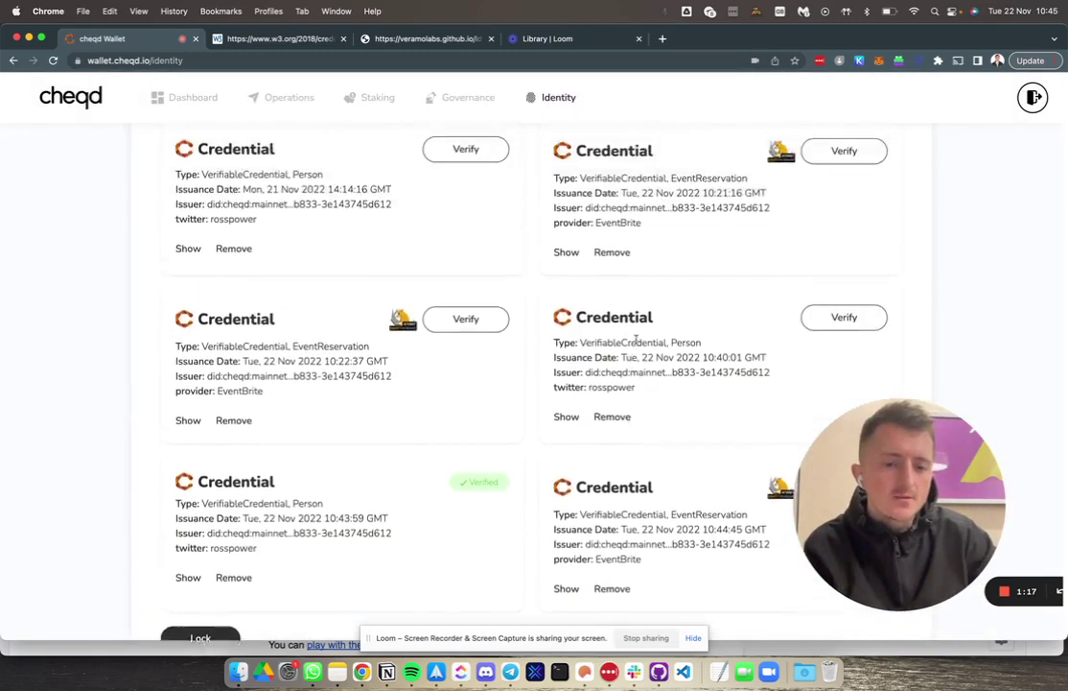
scroll(645, 336, "down", 2)
scroll(729, 298, "up", 8)
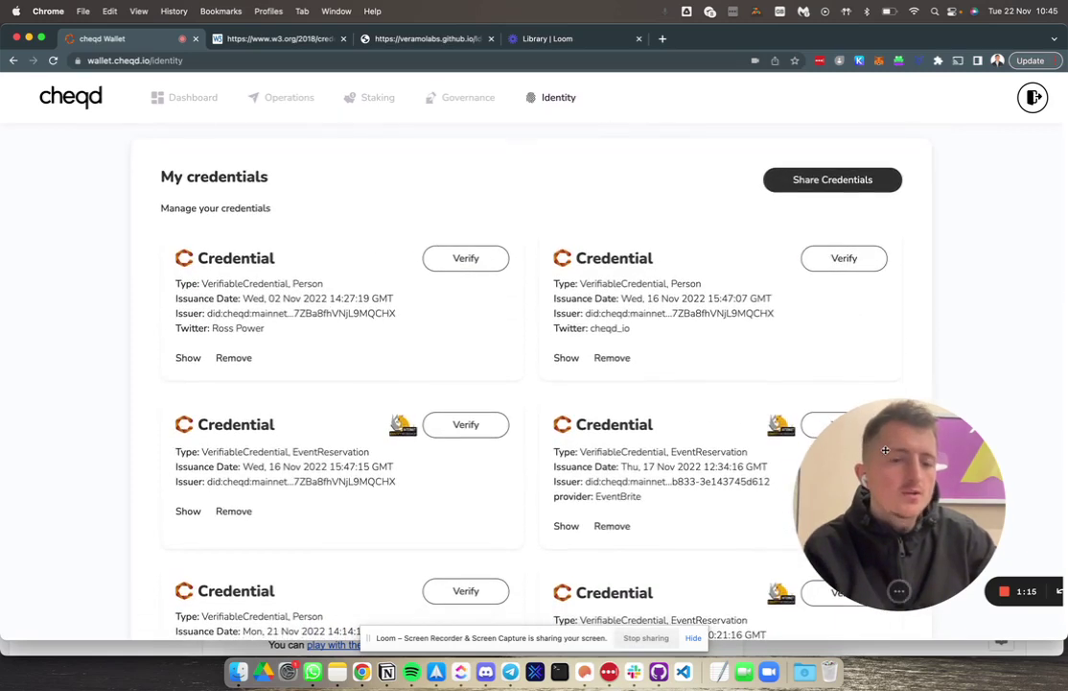
left_click_drag(885, 450, 79, 393)
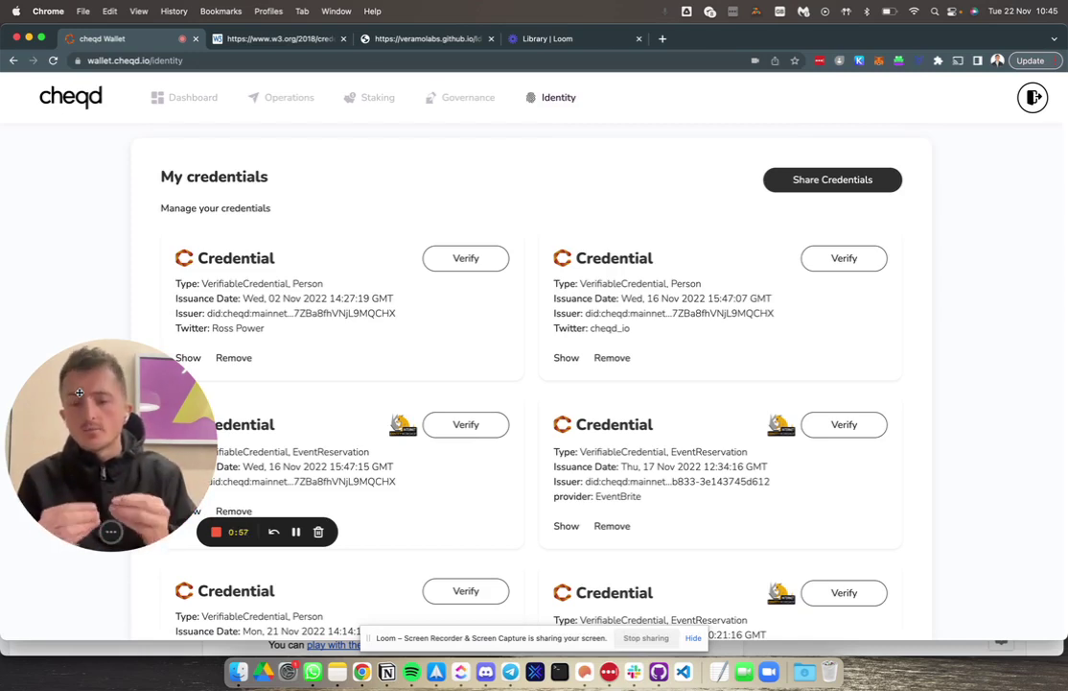
left_click(826, 185)
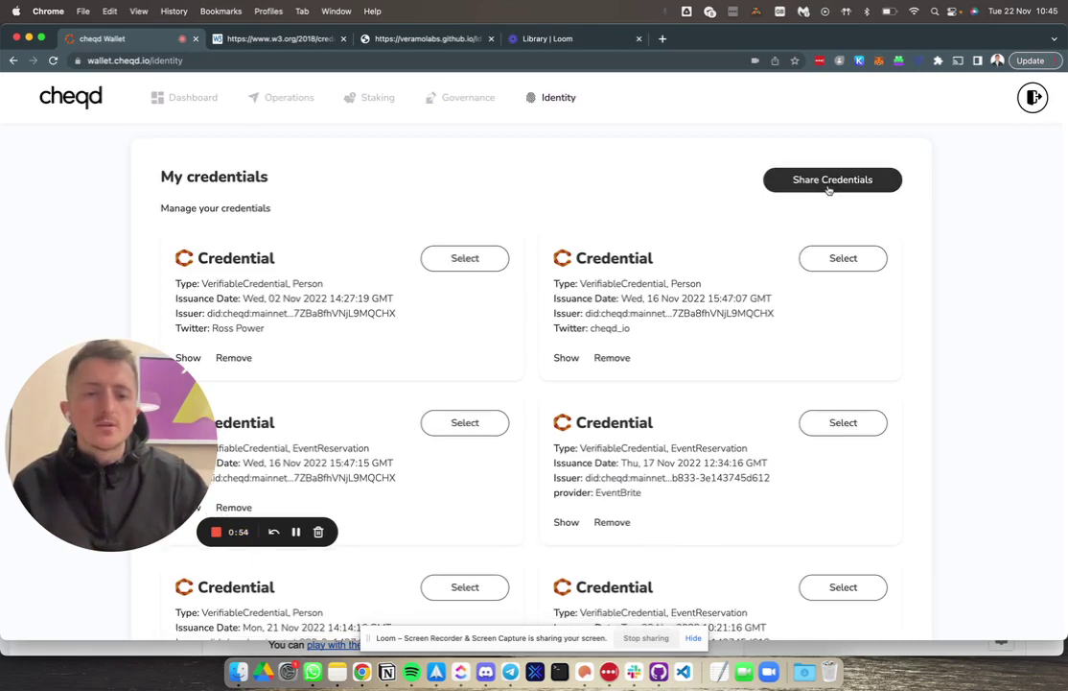
scroll(721, 324, "down", 10)
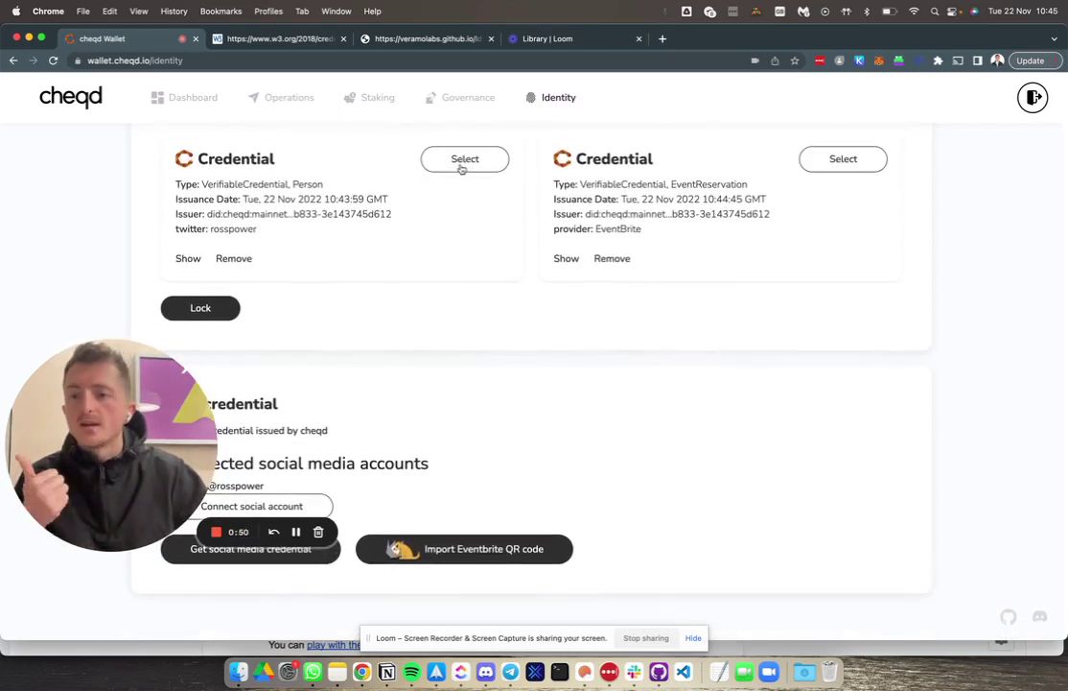
scroll(461, 175, "up", 1)
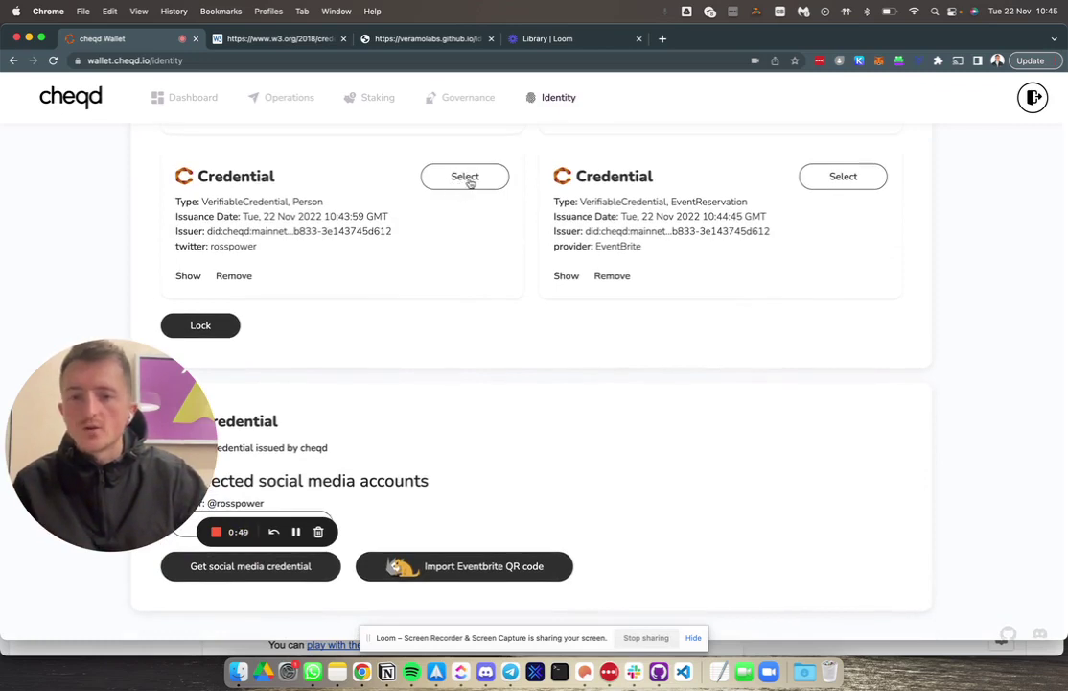
left_click(469, 178)
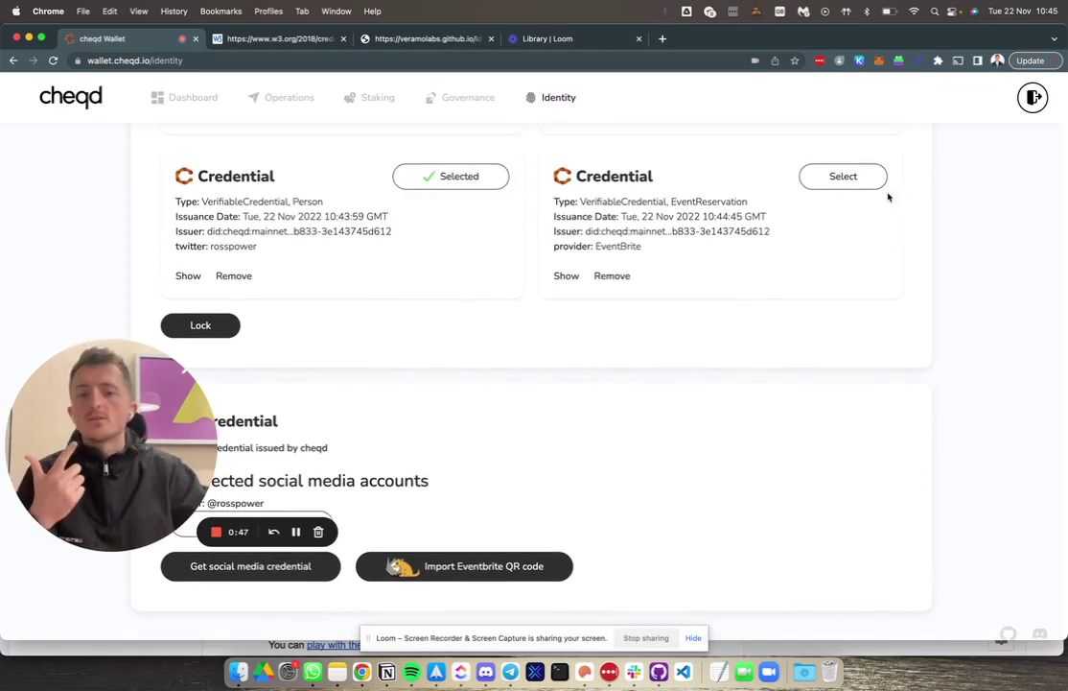
left_click(846, 183)
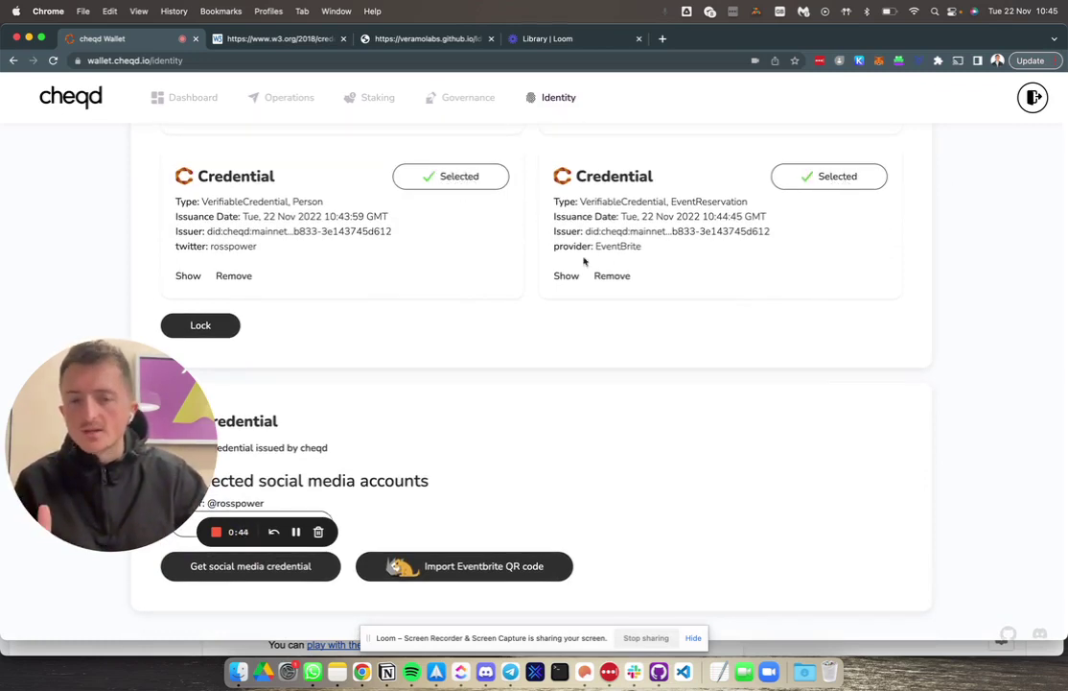
scroll(432, 250, "up", 15)
left_click(806, 182)
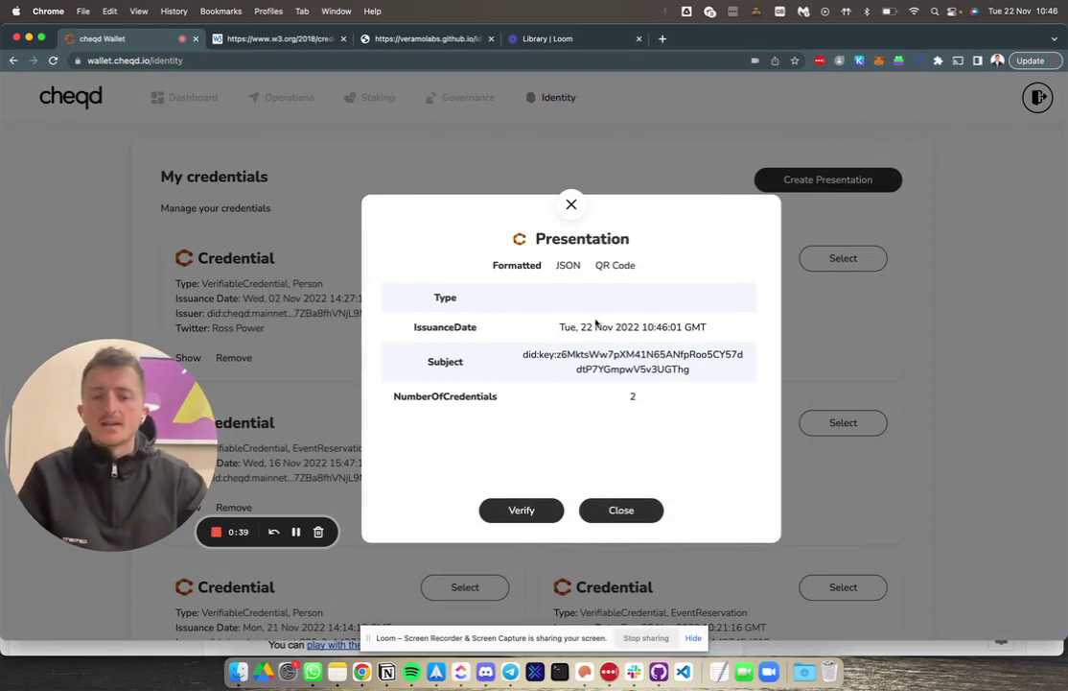
Step: Show the presentation as JSON and examine the contexts, issuers and proofs of both included credentials
left_click(567, 264)
scroll(507, 350, "down", 3)
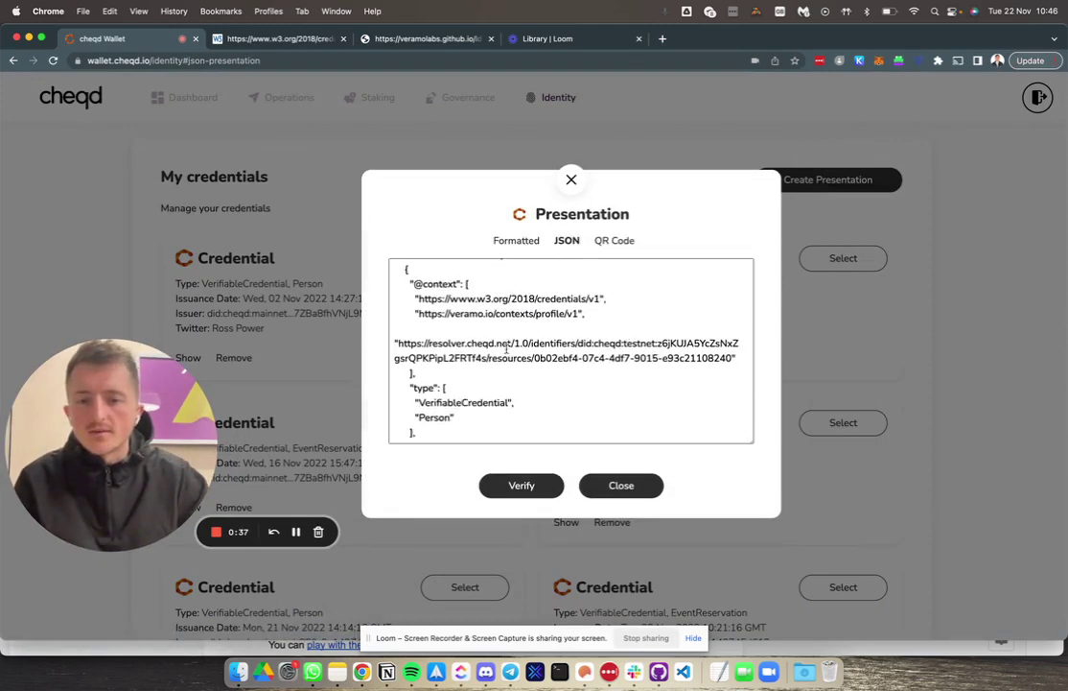
scroll(507, 350, "down", 3)
scroll(507, 350, "up", 3)
scroll(506, 350, "down", 5)
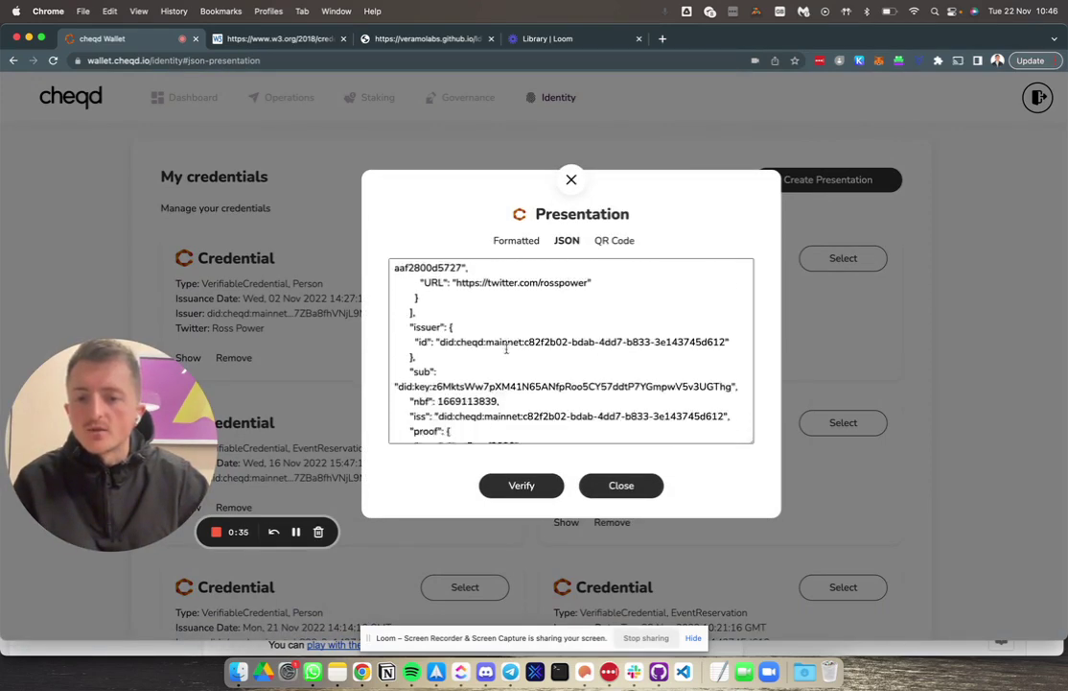
scroll(507, 350, "down", 10)
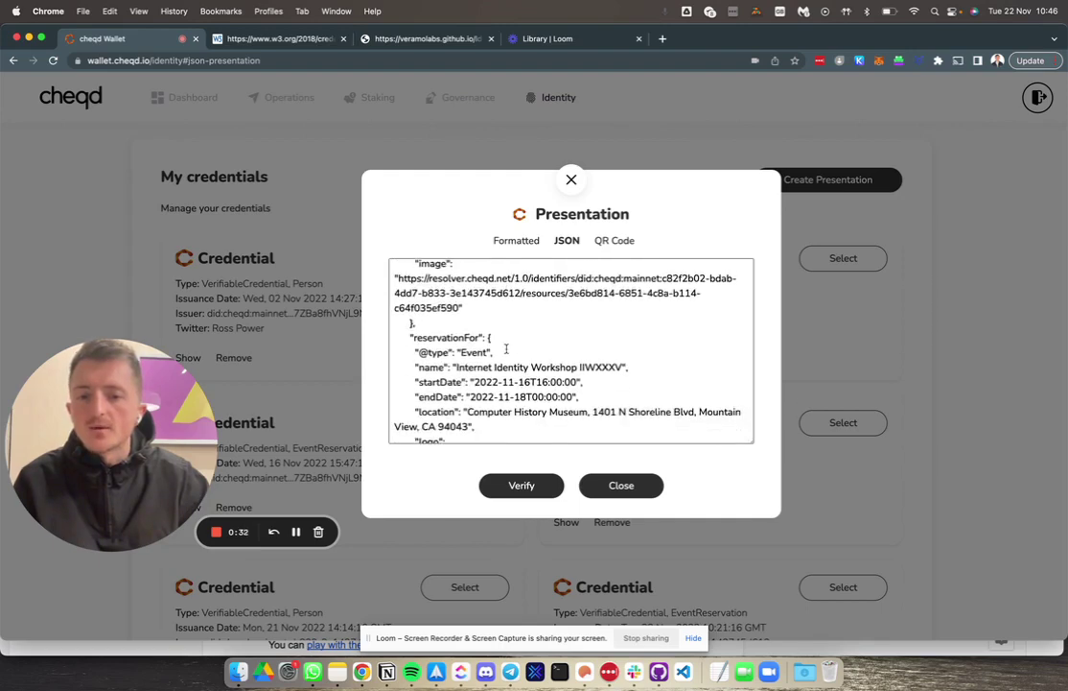
scroll(507, 349, "down", 4)
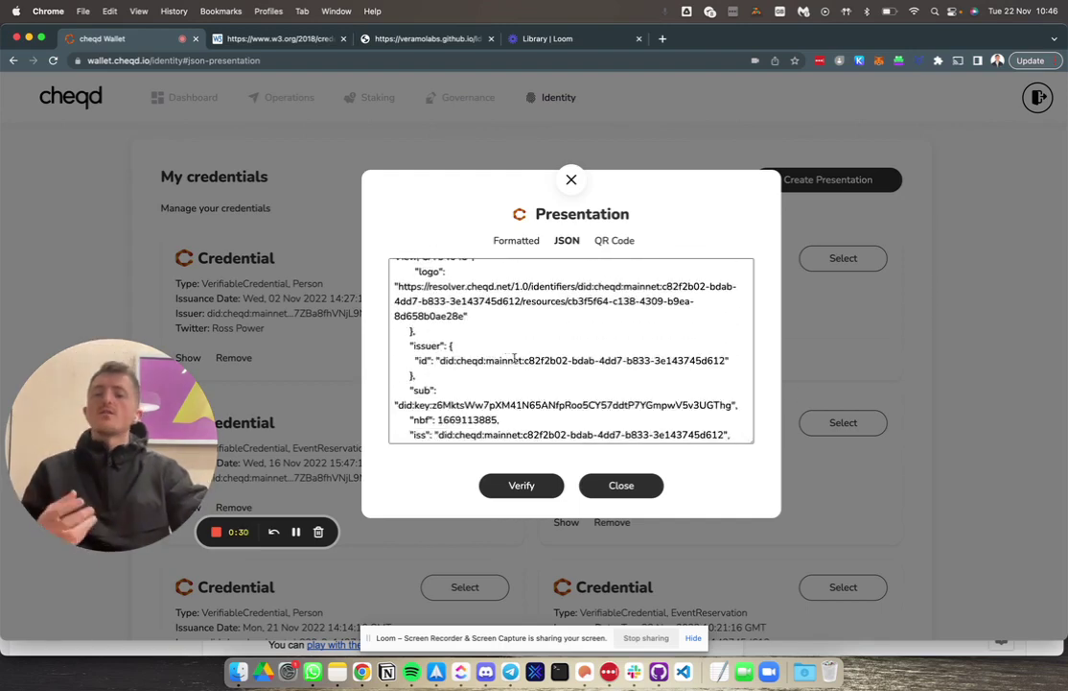
scroll(518, 355, "down", 4)
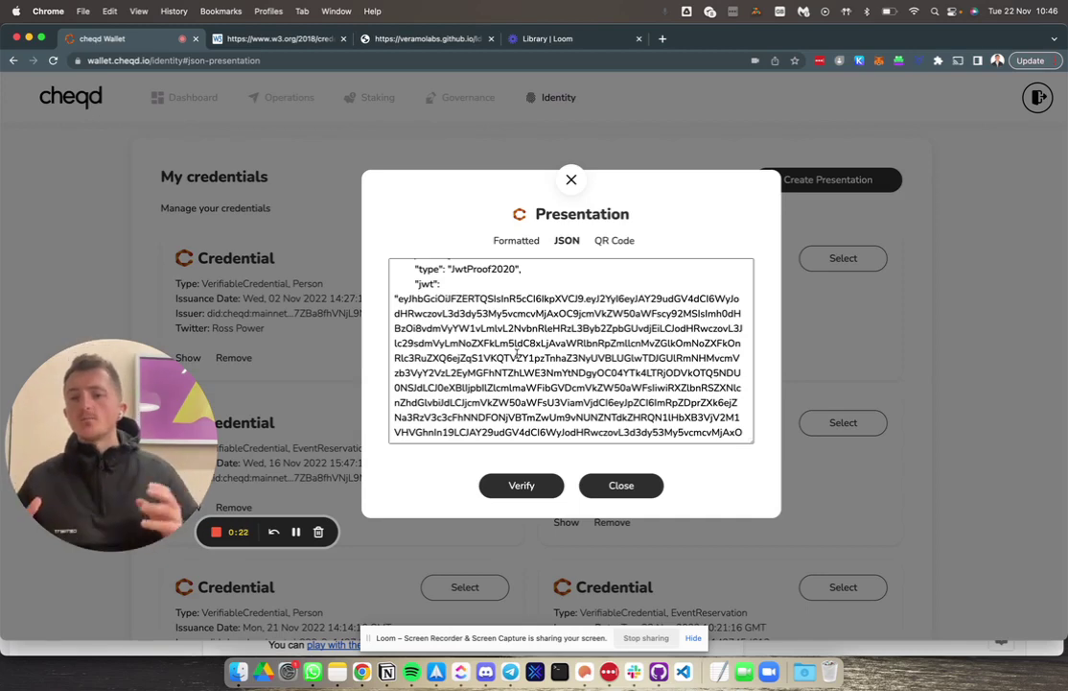
Step: Verify the presentation of the two credentials and close it
scroll(529, 290, "up", 5)
scroll(528, 327, "down", 8)
scroll(529, 345, "up", 5)
left_click(525, 486)
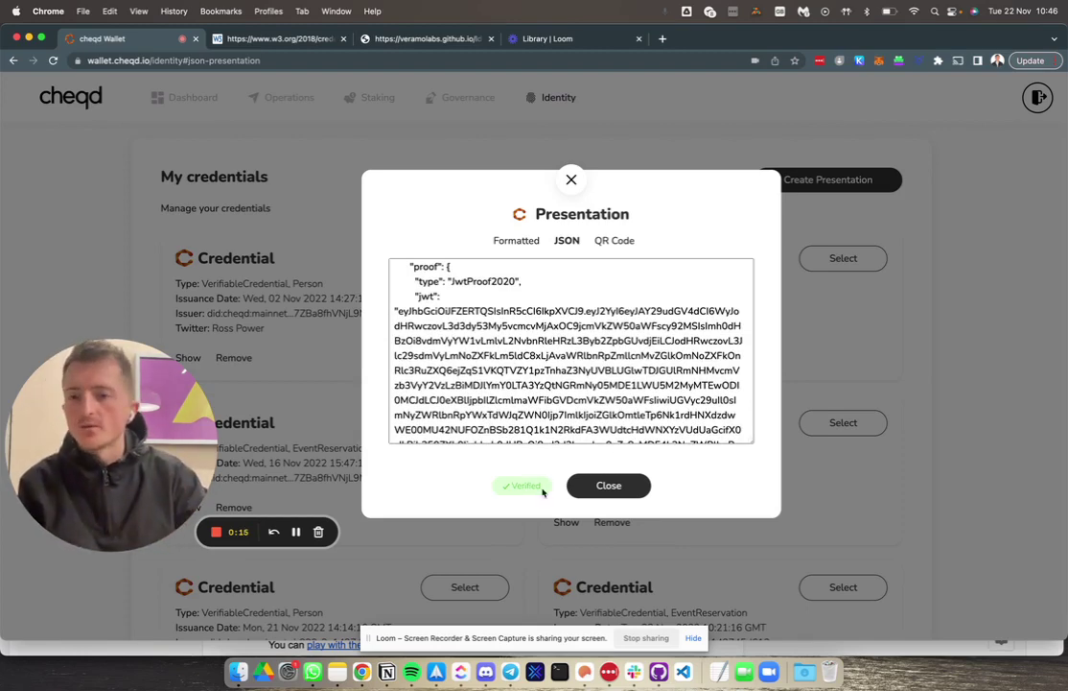
left_click(609, 485)
scroll(499, 494, "down", 3)
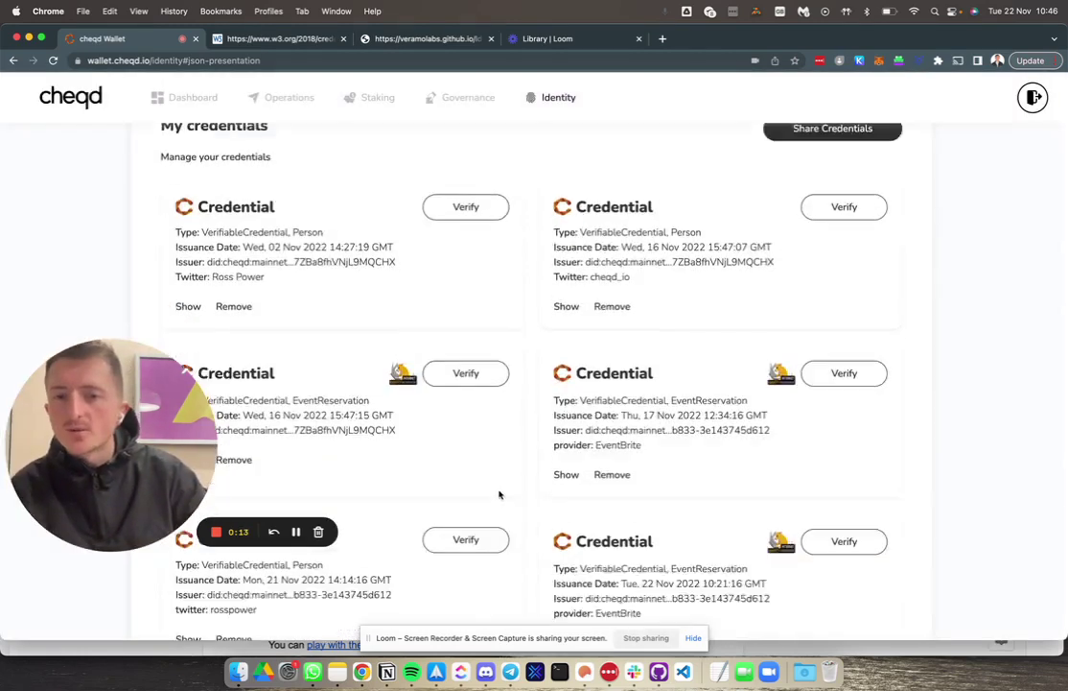
scroll(499, 489, "down", 10)
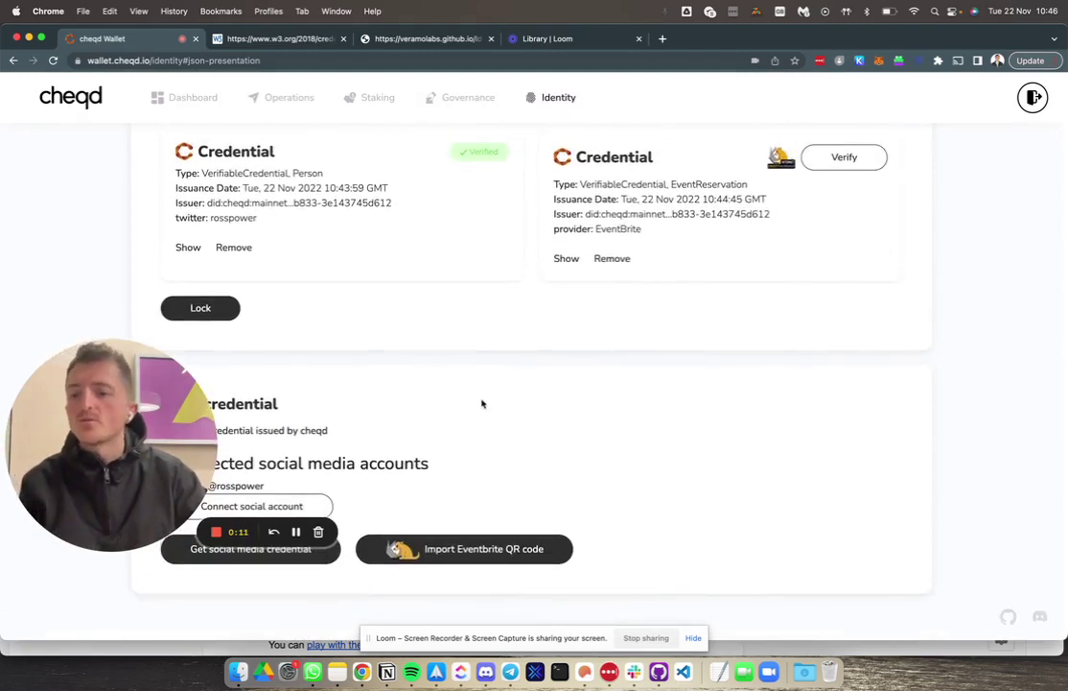
scroll(420, 401, "up", 10)
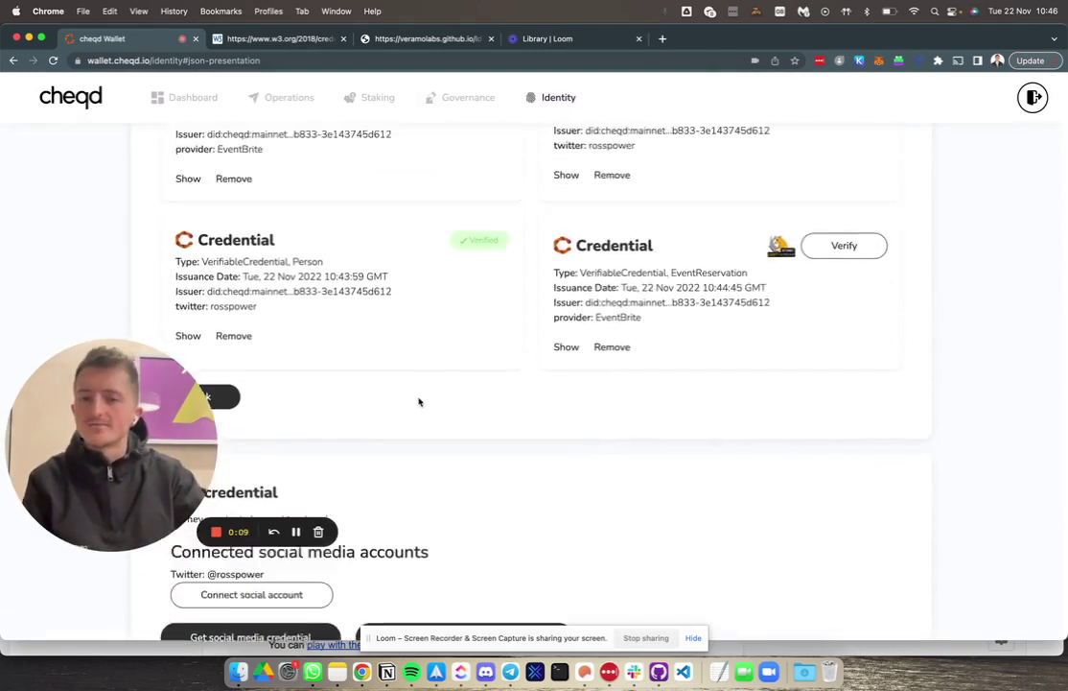
scroll(422, 401, "up", 1)
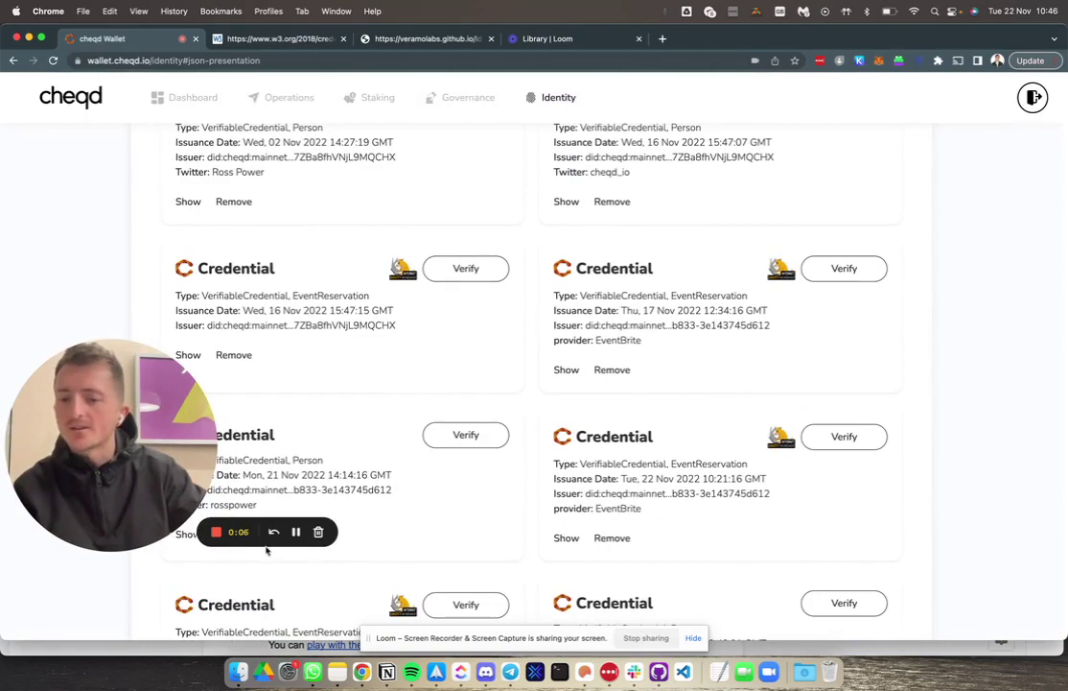